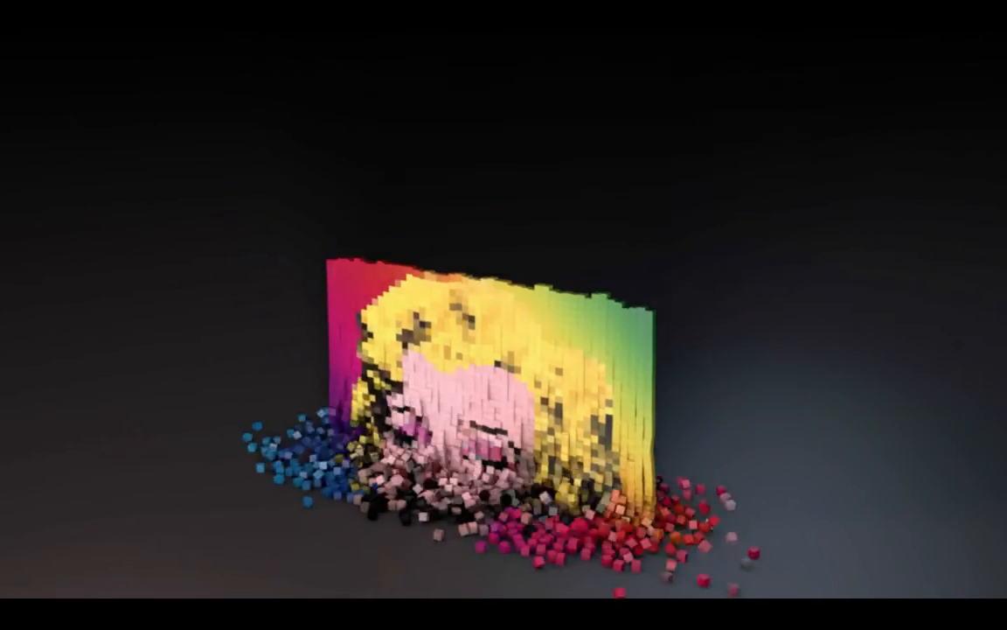
Replay the rendered cube-collapse animation from its beginning, and switch to CINEMA 4D.
mouse_move(560, 597)
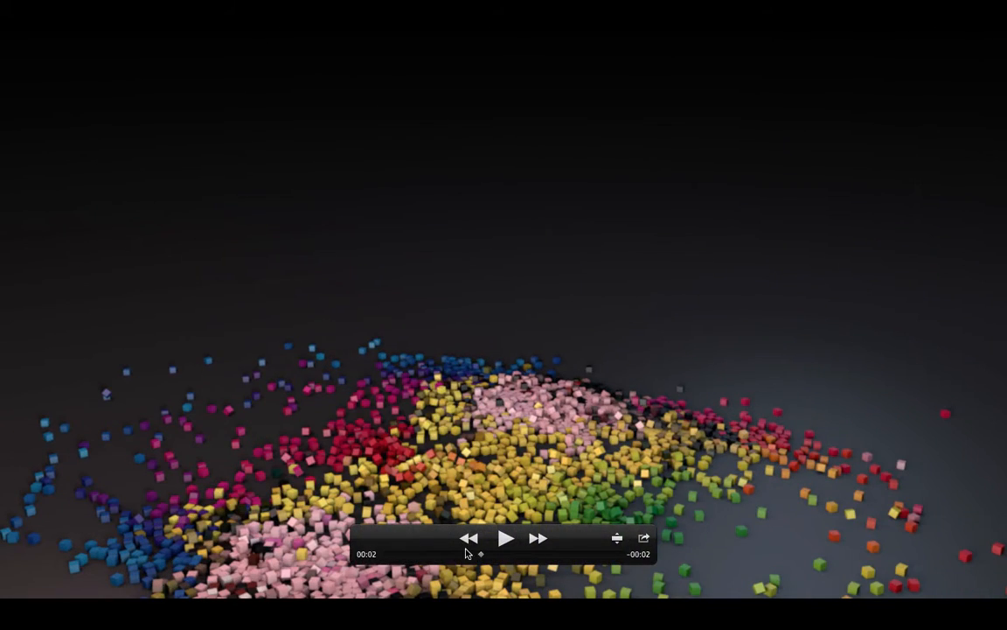
drag(472, 557, 386, 556)
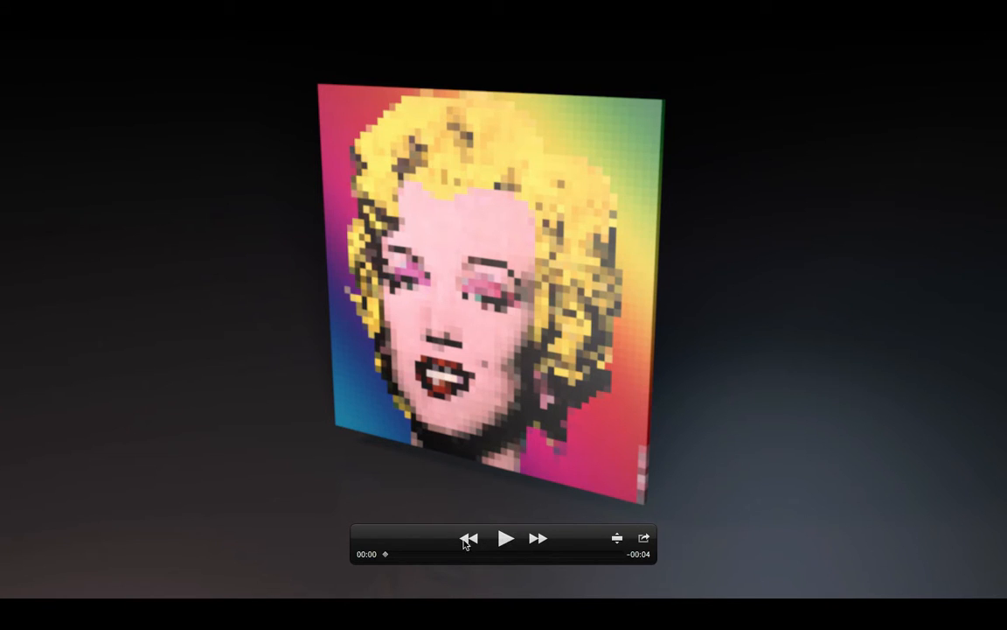
click(505, 538)
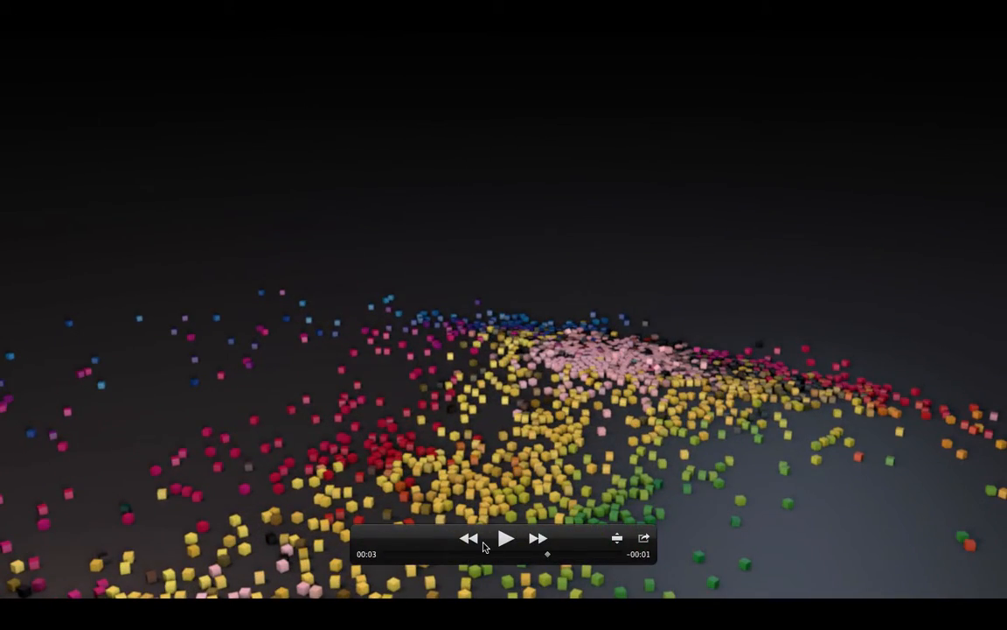
click(859, 610)
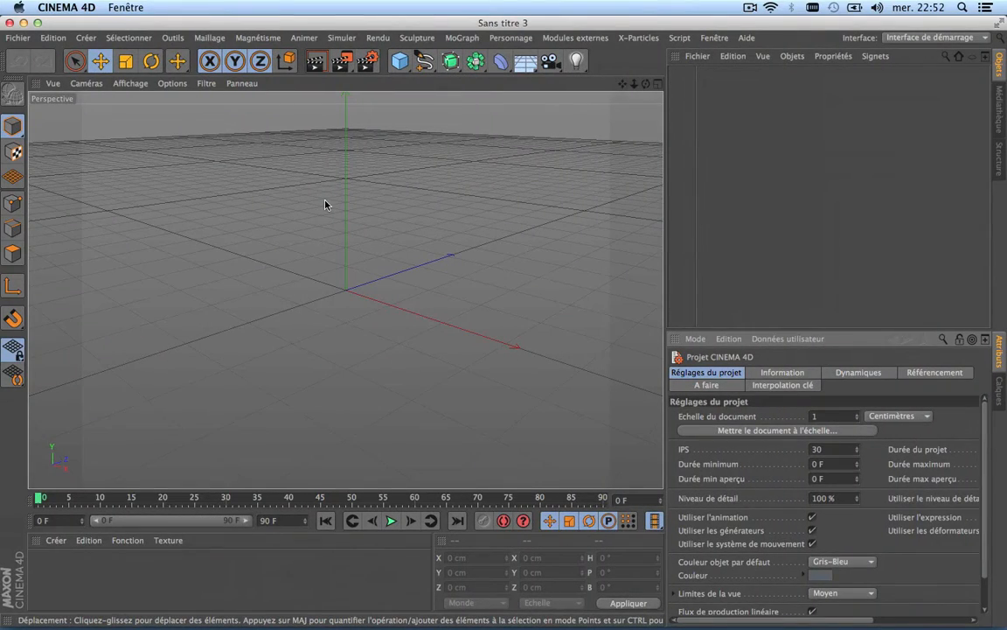
Add a cube and link its Y and Z sizes to its X size with an absolute-value XPression.
click(399, 63)
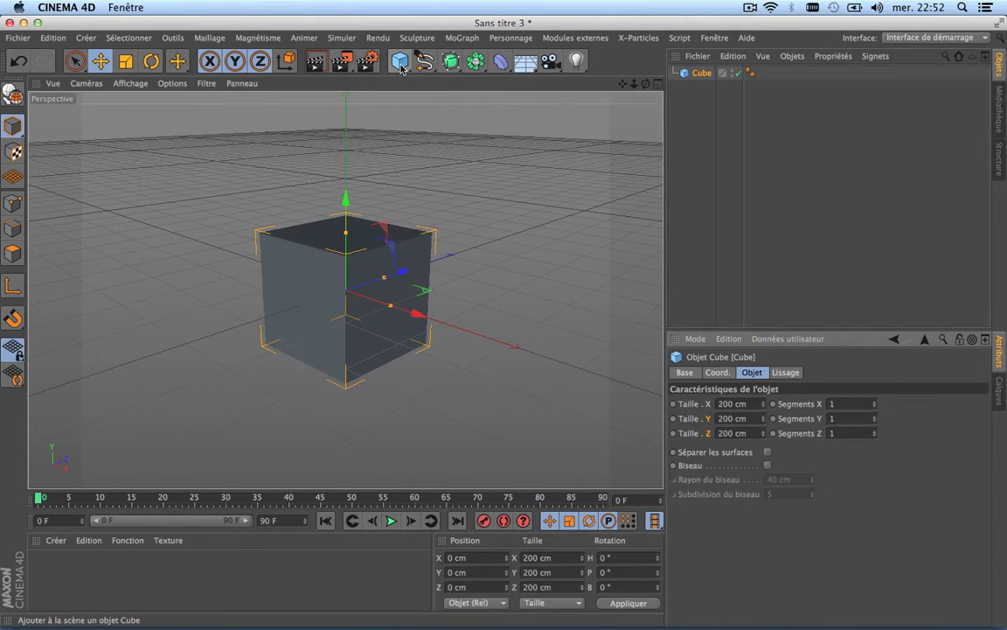
right_click(709, 406)
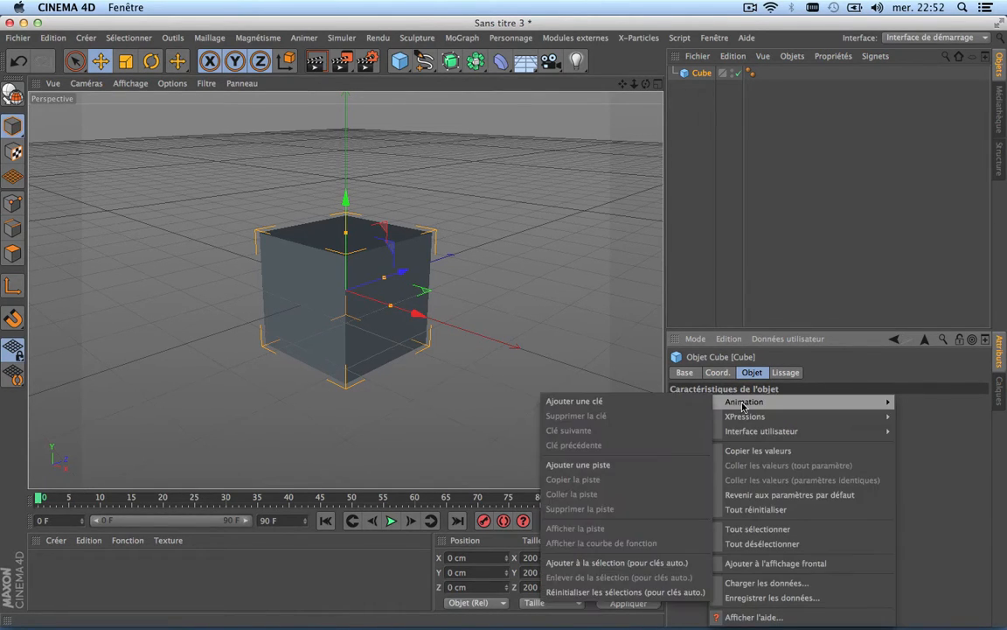
mouse_move(753, 418)
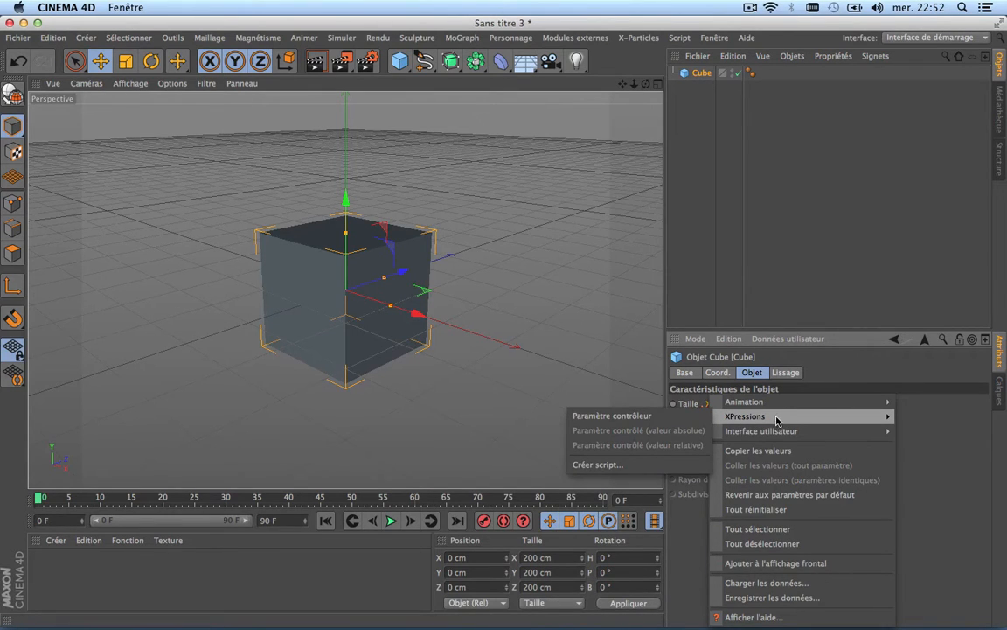
click(658, 417)
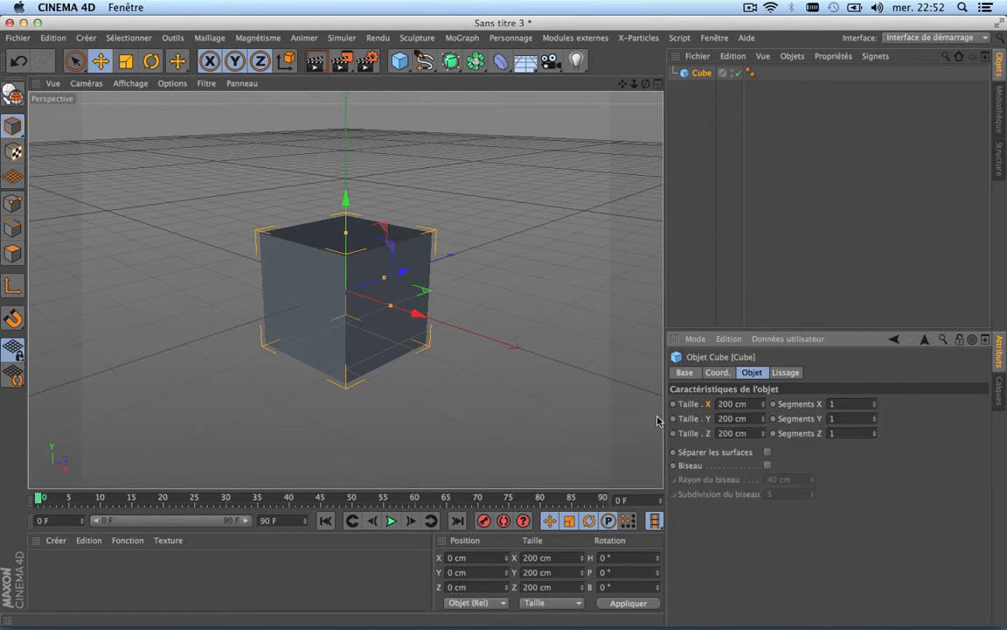
right_click(709, 424)
mouse_move(737, 417)
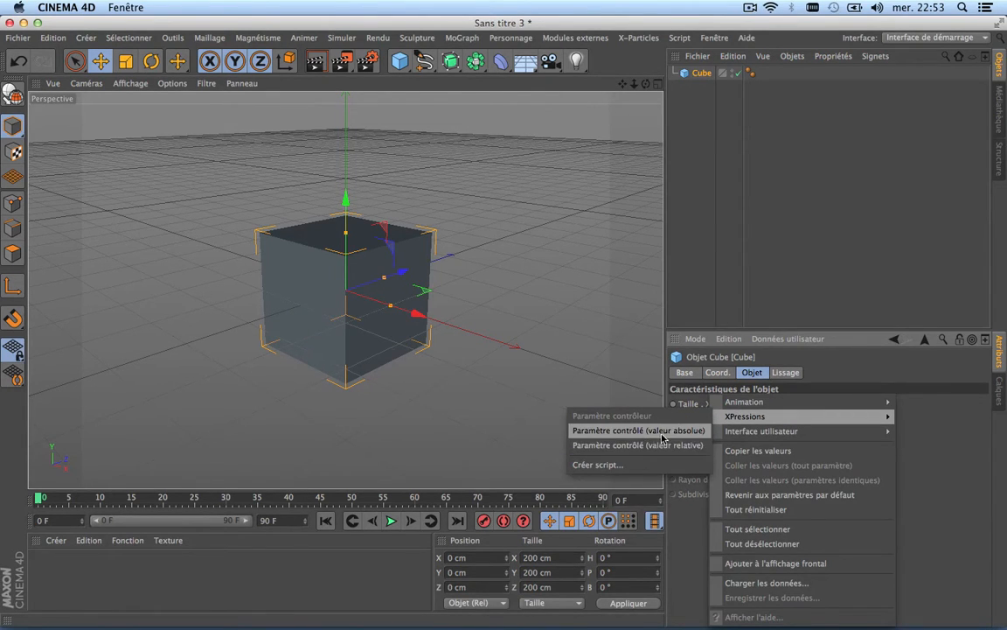
click(689, 435)
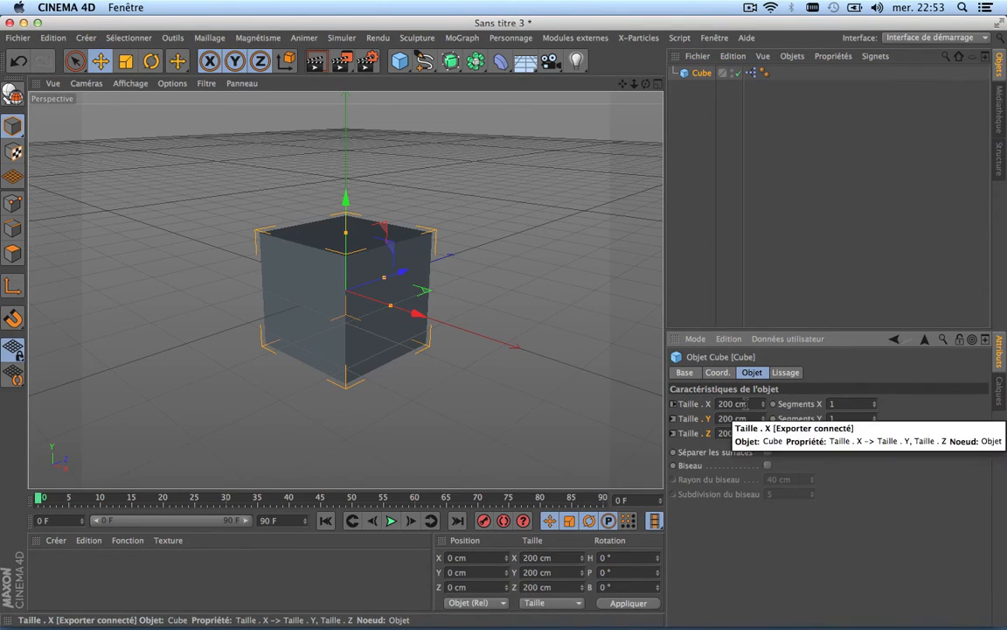
Set the cube's driving X size to 55 cm.
double_click(732, 404)
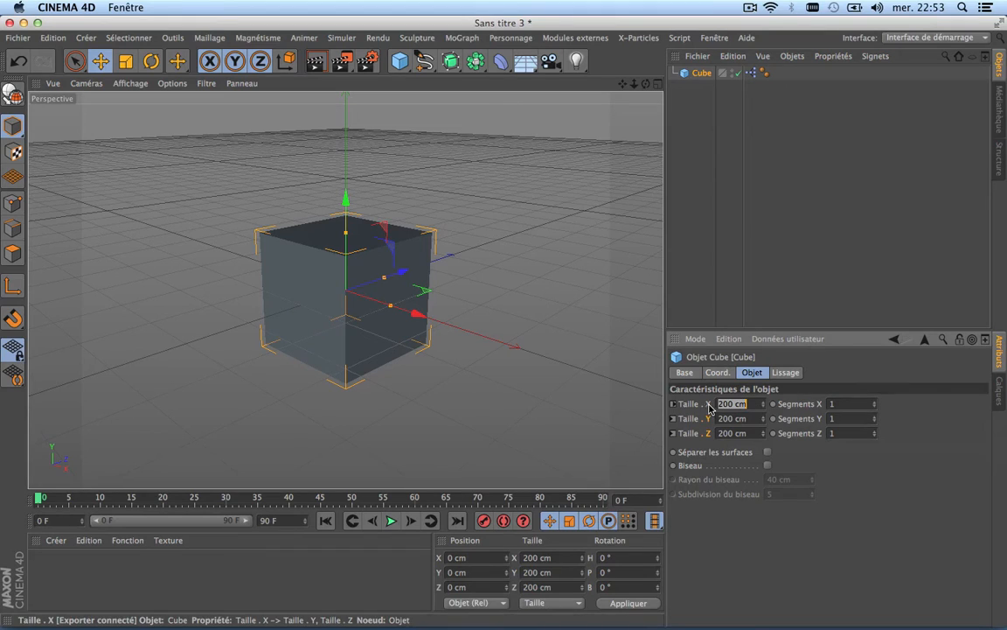
text(55)
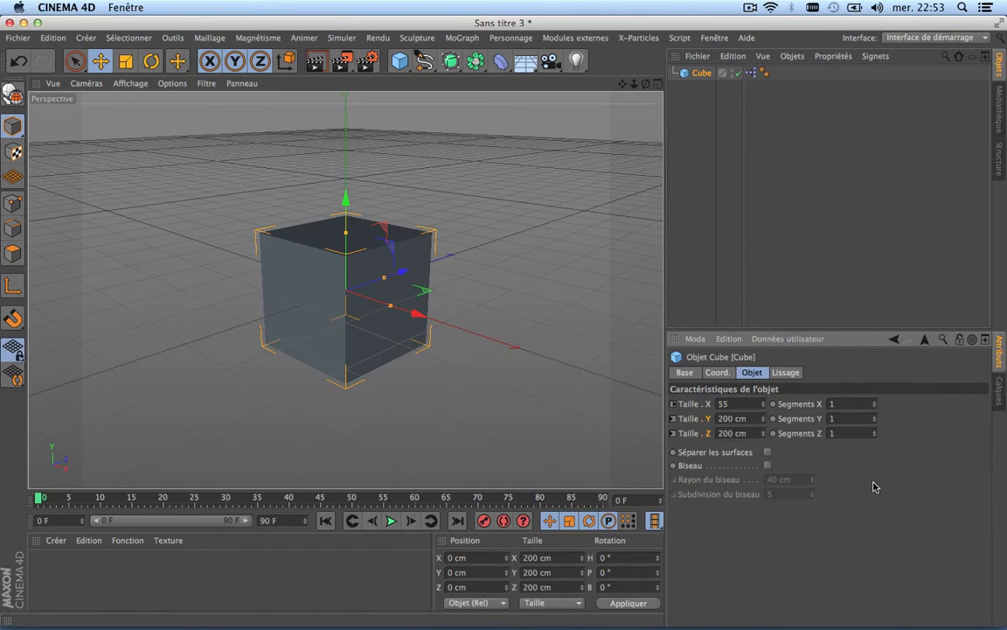
key(Return)
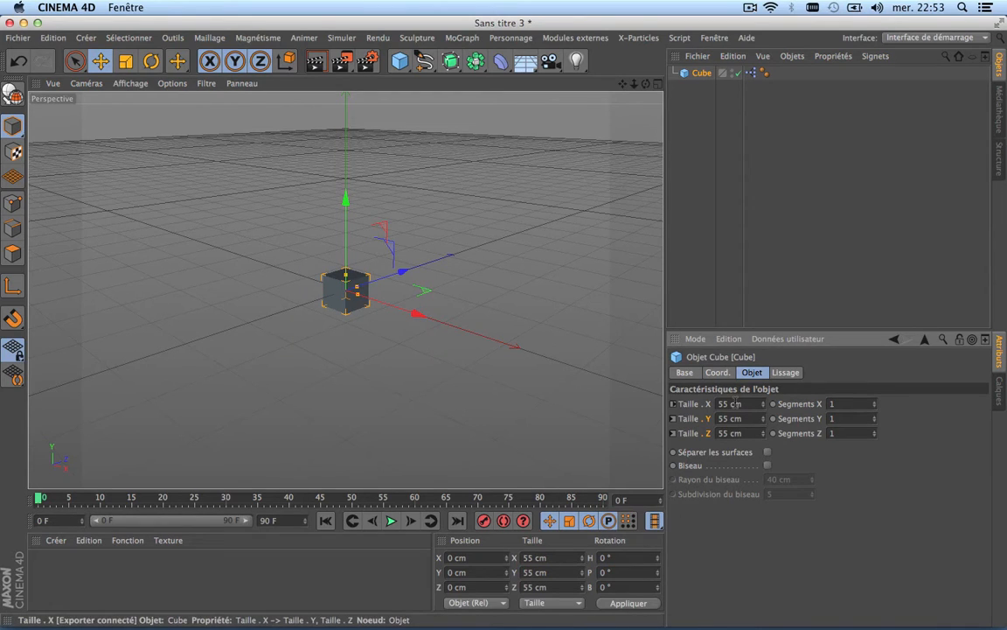
Add a plane object to the scene and set its orientation to -Z.
click(397, 63)
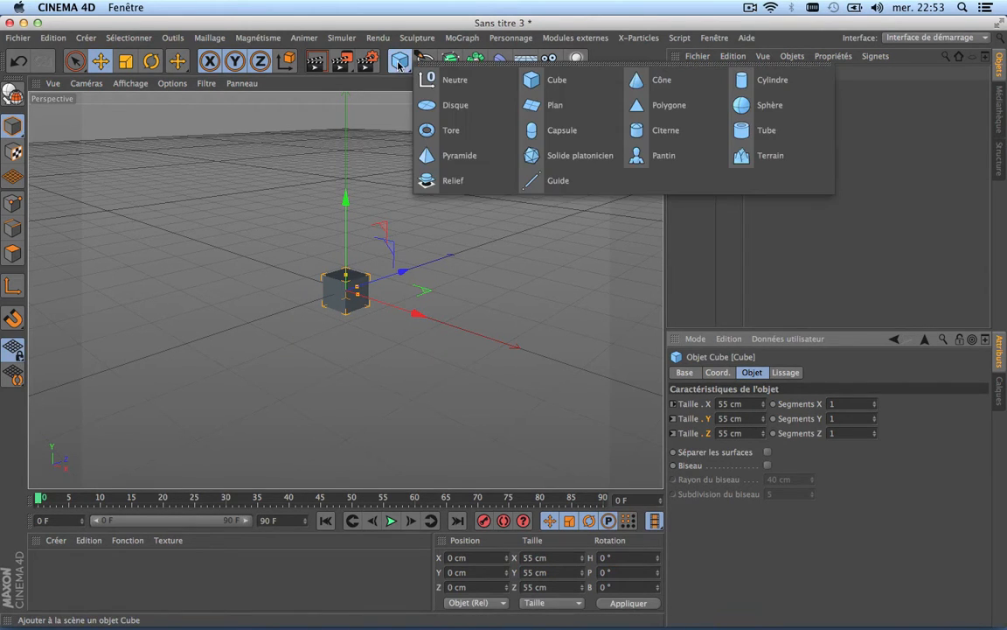
click(565, 106)
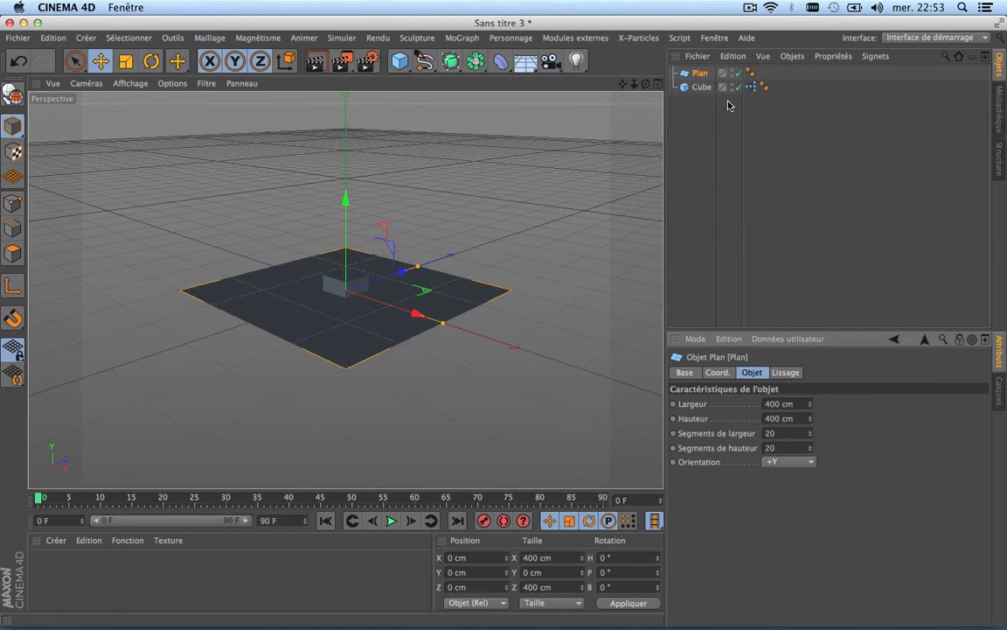
click(805, 463)
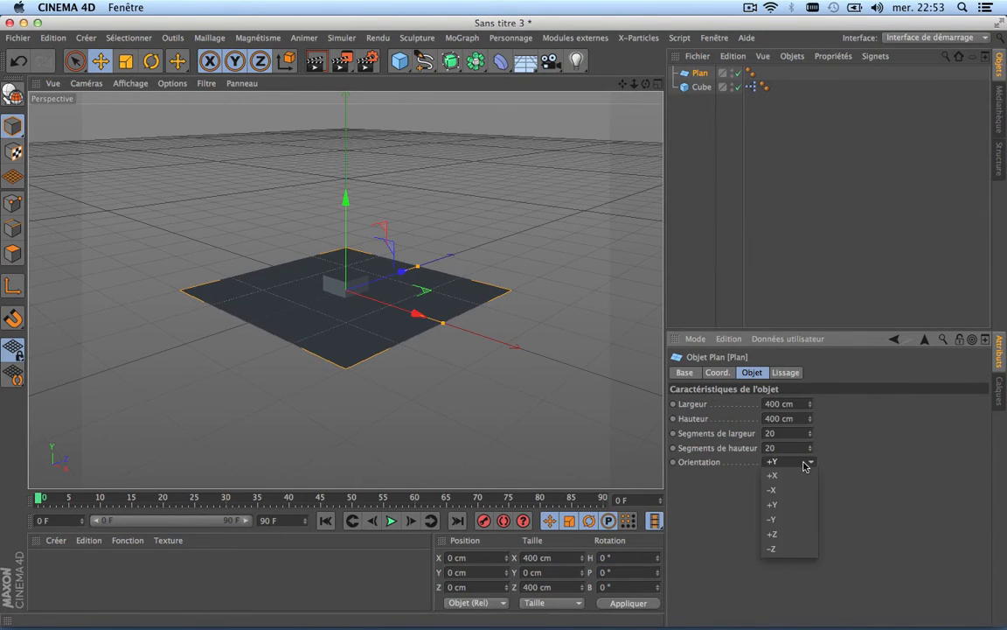
click(797, 551)
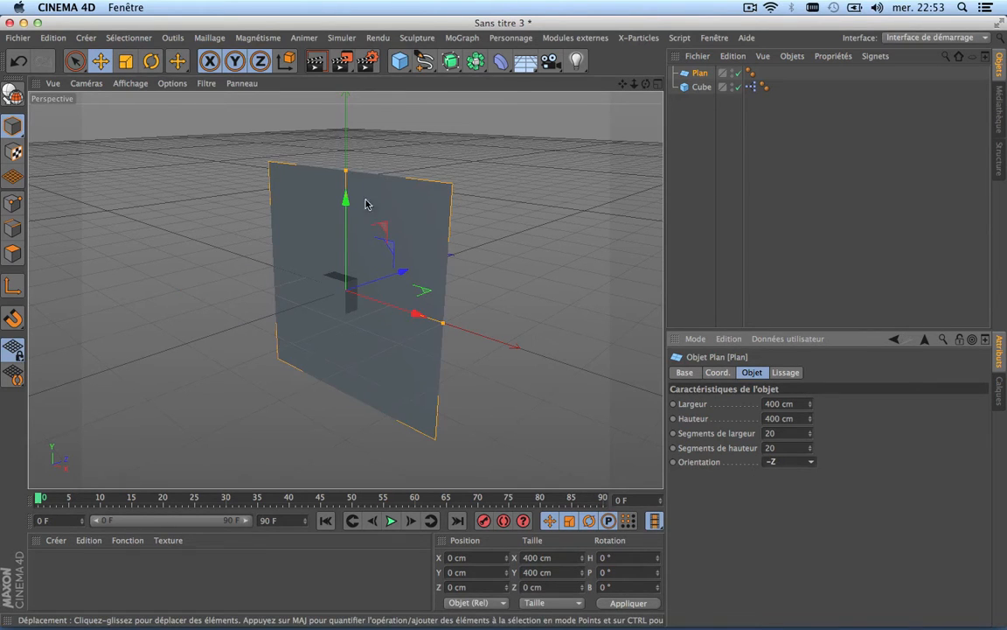
Switch the perspective view to Gouraud shading with lines to show the plane's segments.
scroll(307, 221, up, 3)
click(131, 84)
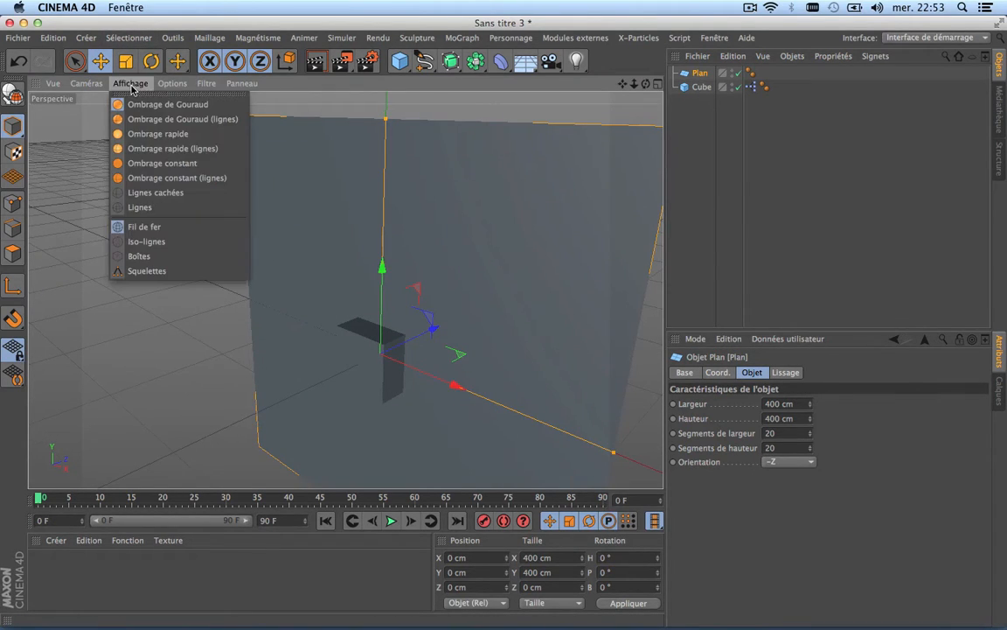
click(137, 123)
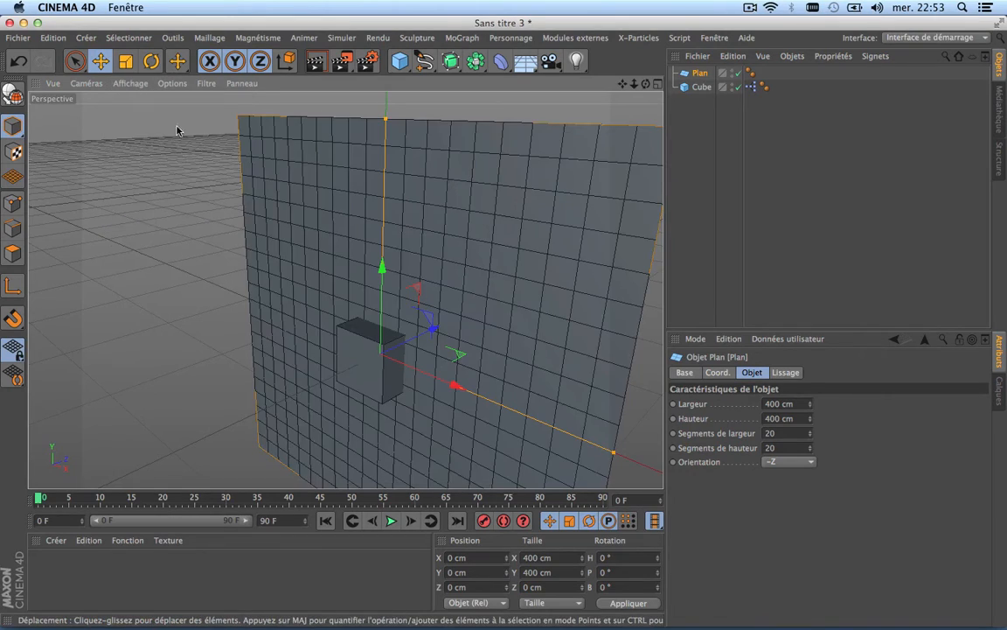
alt+middle_drag(599, 289, 345, 289)
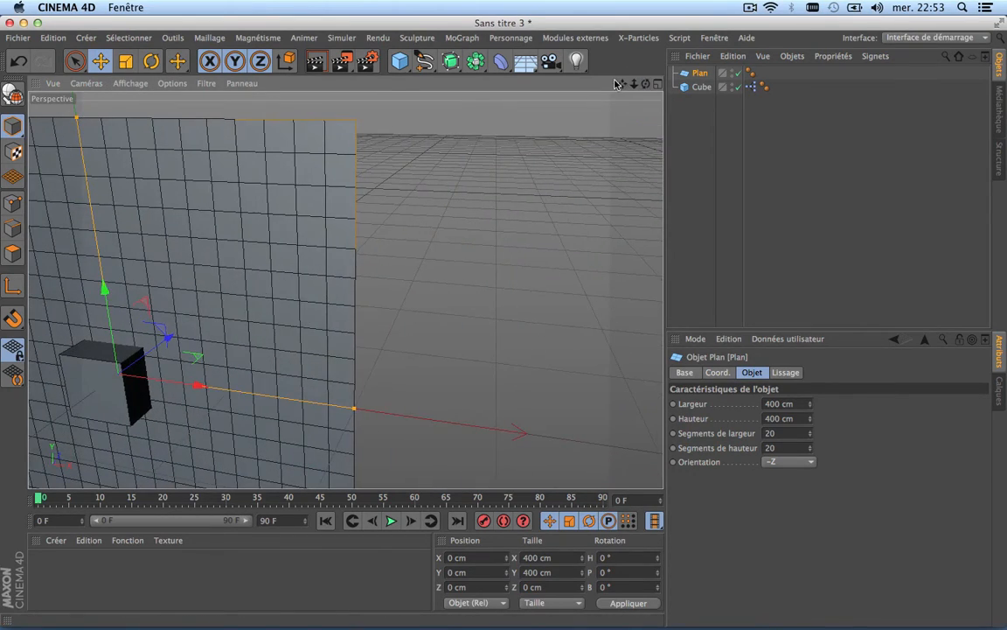
alt+drag(346, 288, 465, 201)
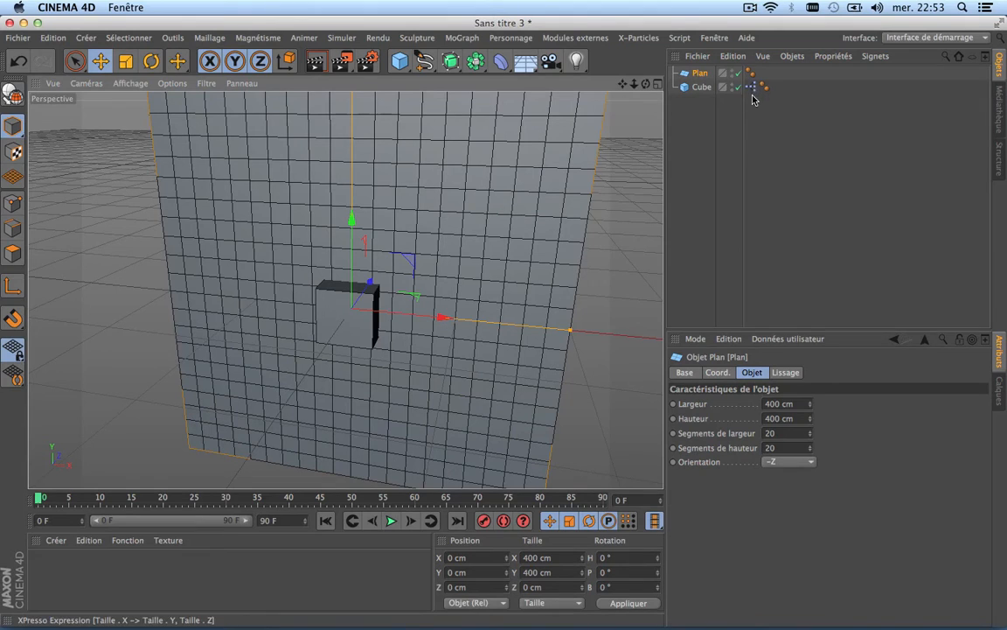
Add an XPresso expression tag to the plane object.
right_click(699, 77)
mouse_move(719, 81)
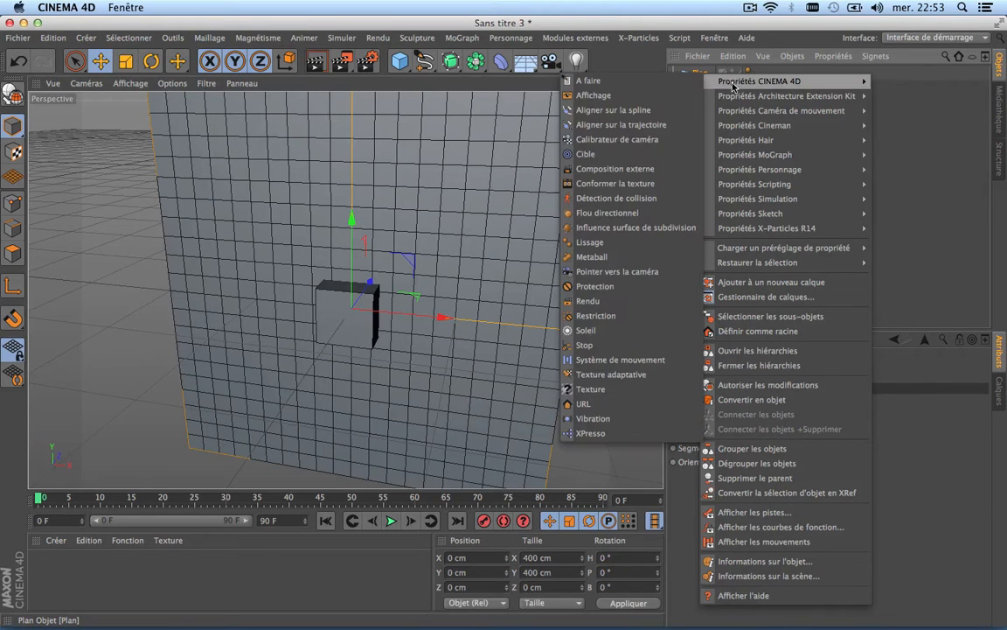
click(590, 434)
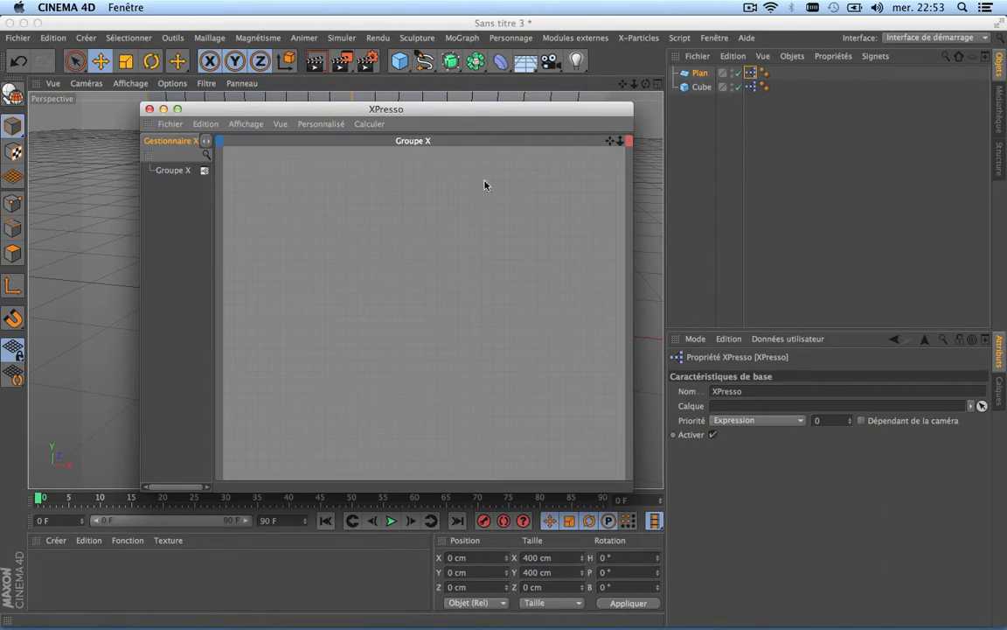
Add Plan and Cube nodes to the XPresso graph, and place a copy of the Plan node opposite the original.
drag(432, 110, 410, 118)
drag(696, 77, 337, 222)
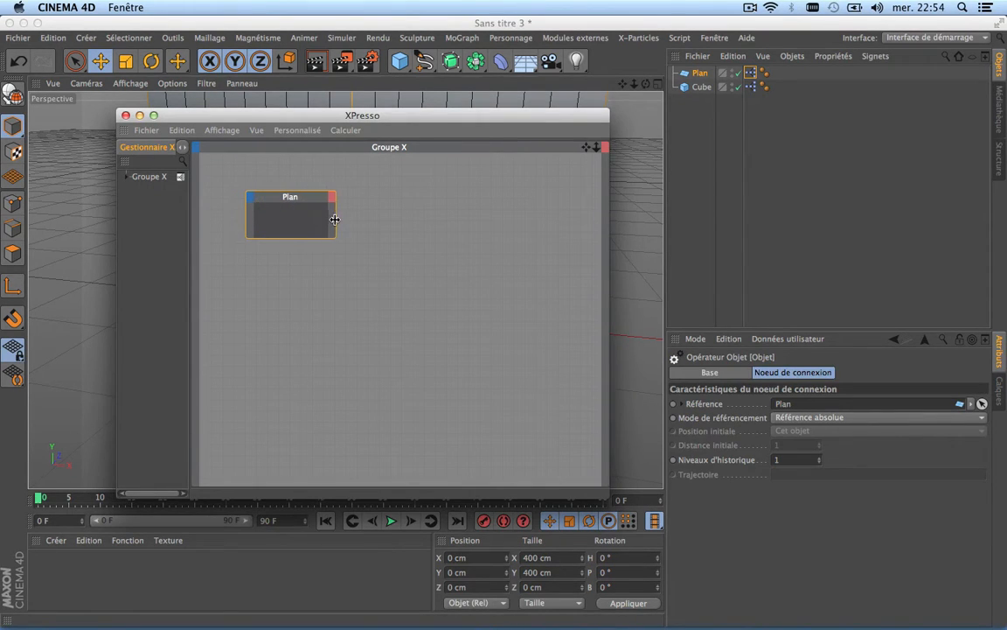
drag(701, 91, 305, 280)
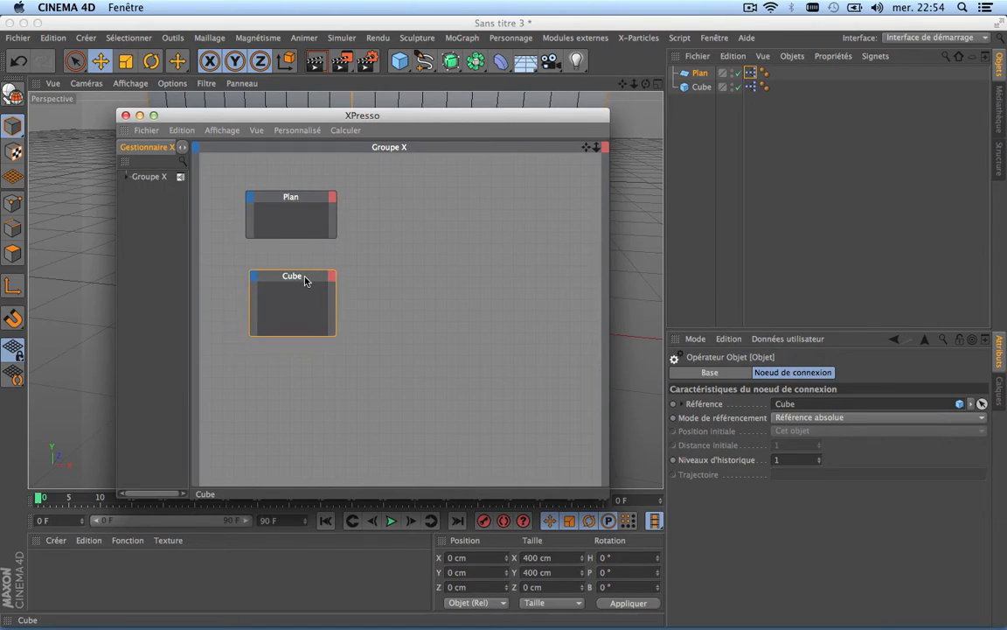
click(290, 198)
drag(290, 198, 540, 203)
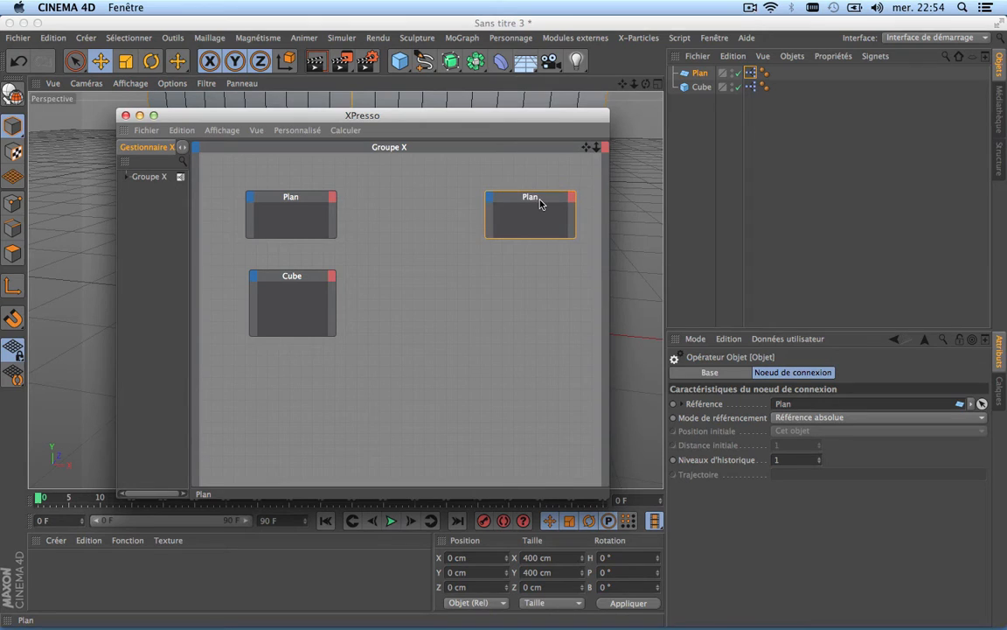
Add Hauteur and Largeur output ports to the original Plan node.
click(332, 197)
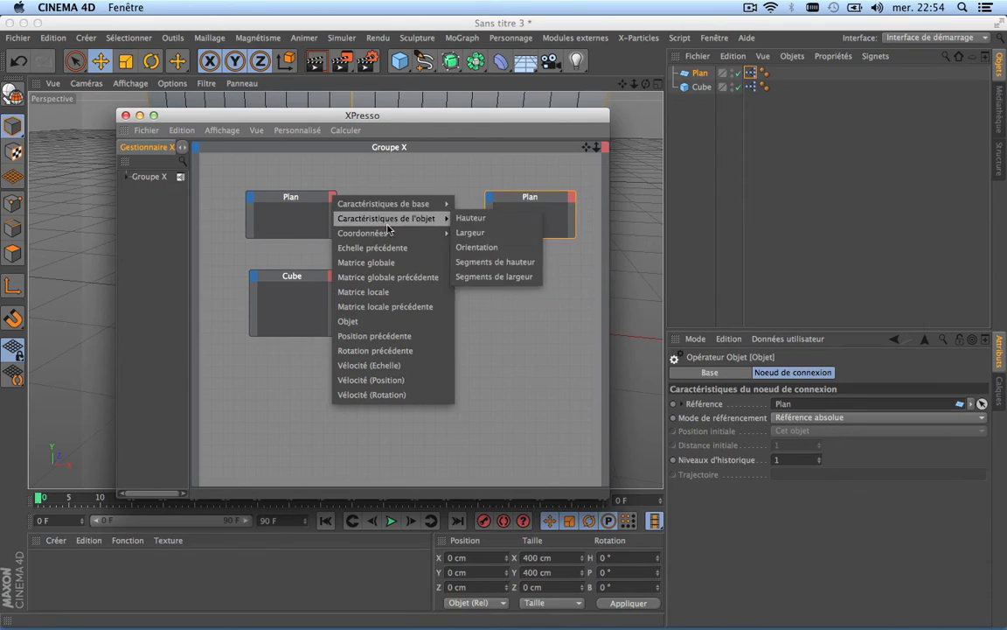
mouse_move(379, 223)
click(470, 218)
click(332, 197)
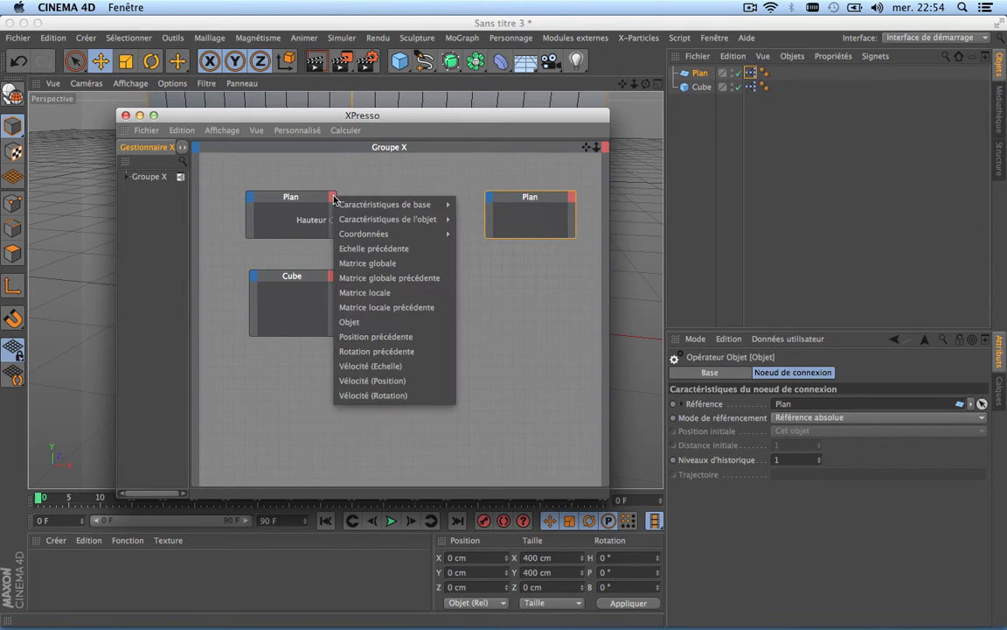
mouse_move(396, 225)
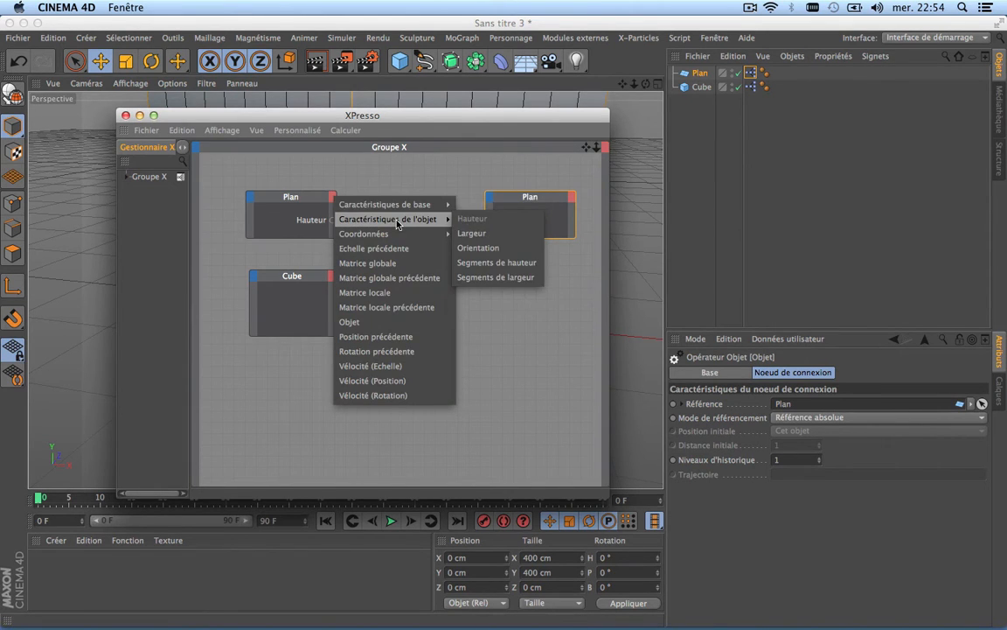
click(475, 232)
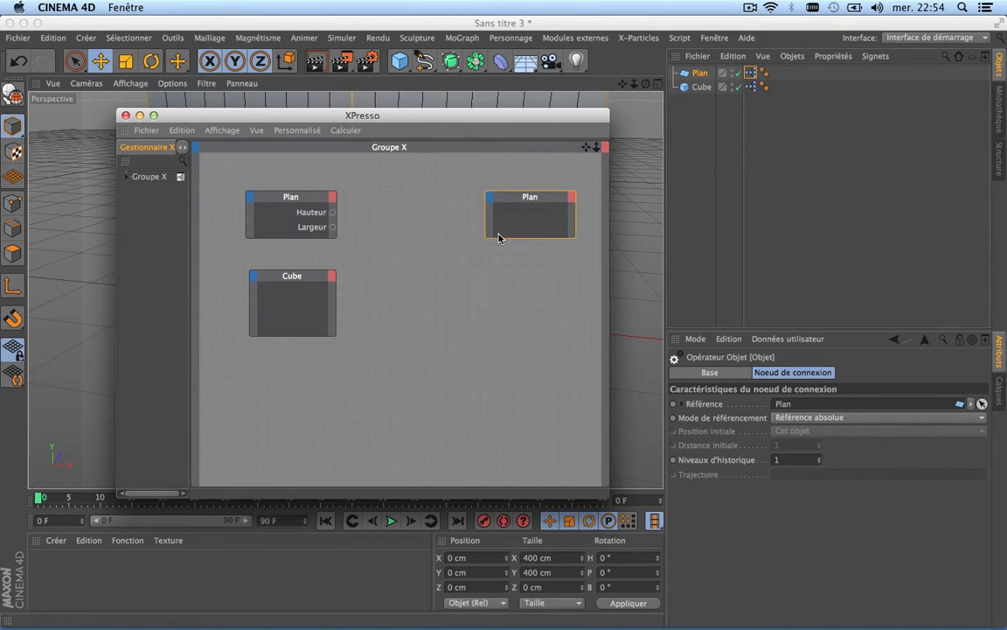
Add a Taille . X output port to the Cube node.
click(332, 278)
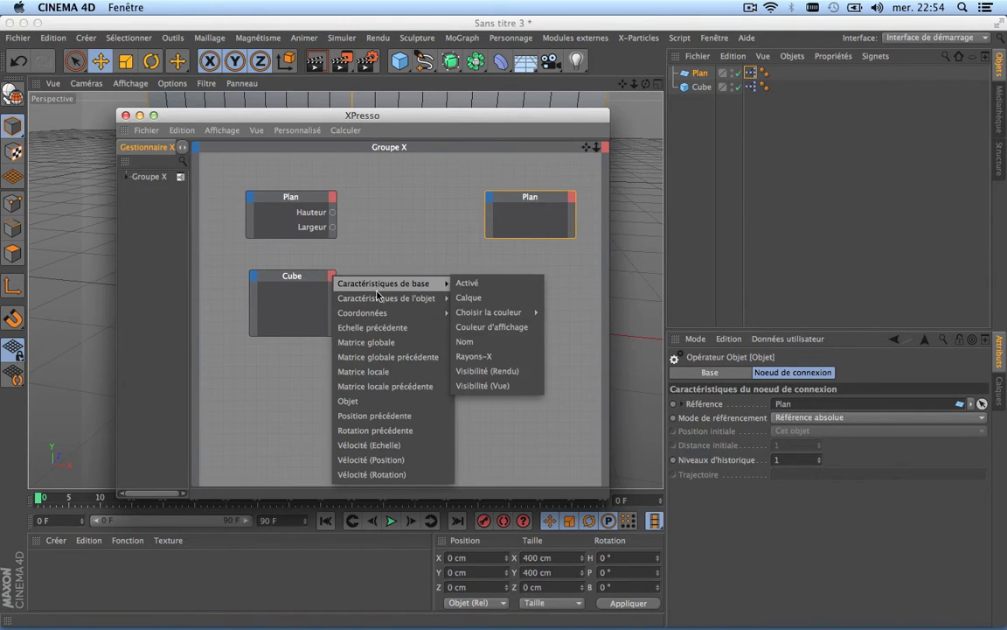
mouse_move(378, 303)
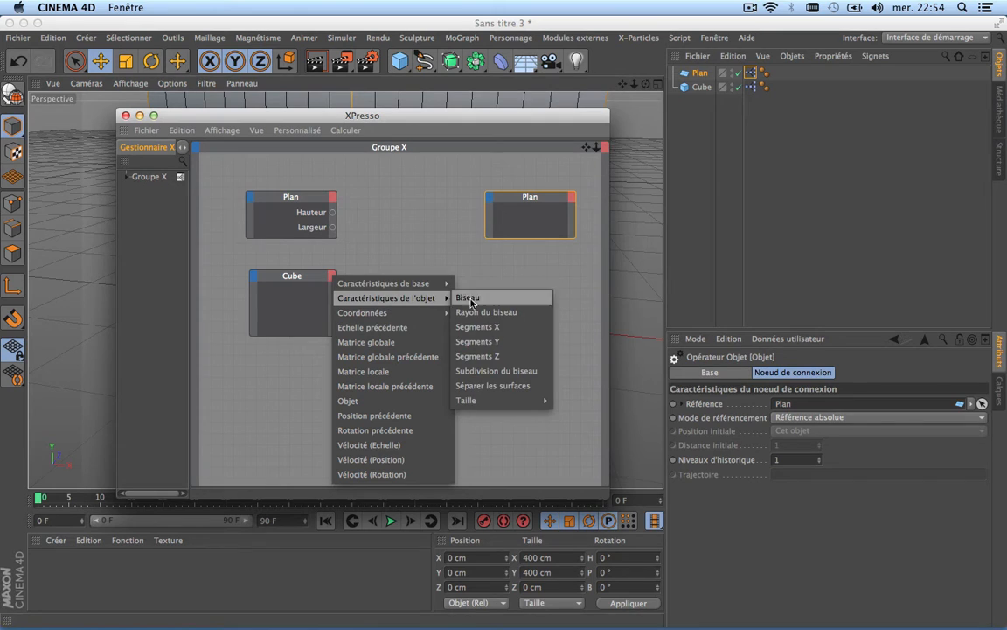
mouse_move(498, 399)
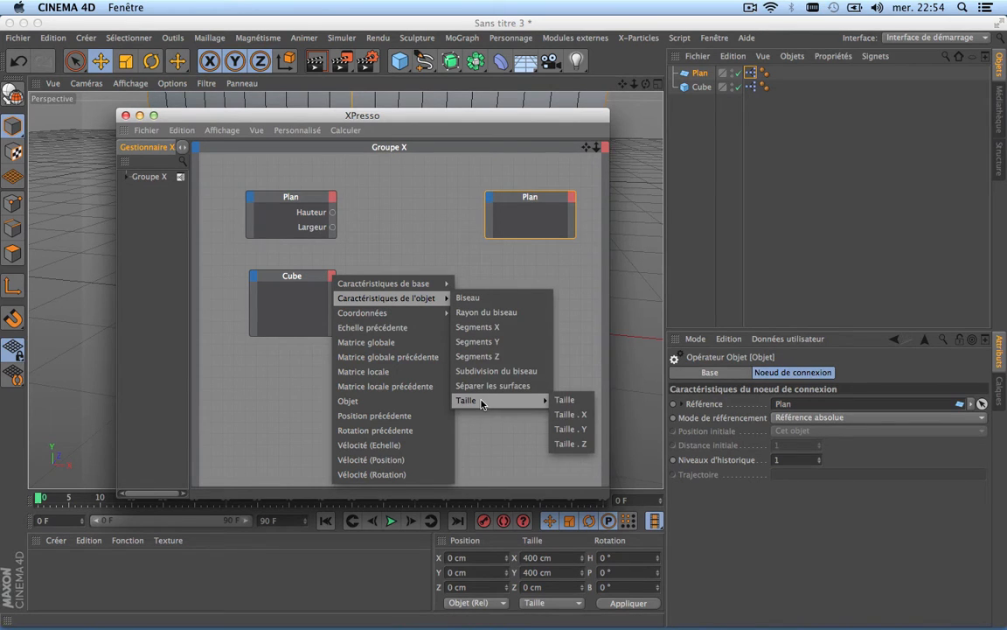
click(570, 414)
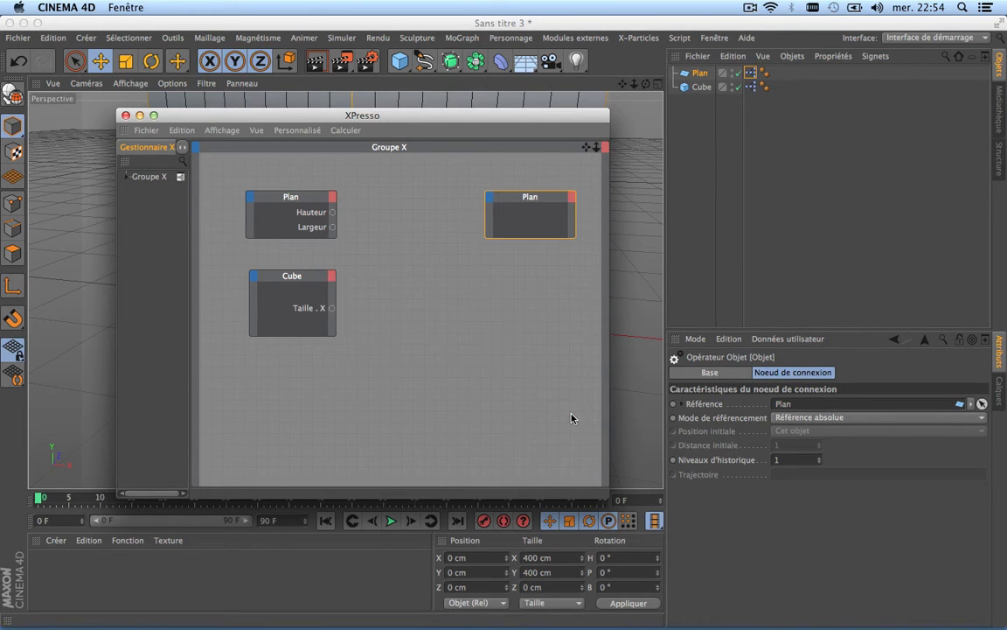
Add Segments de hauteur and Segments de largeur input ports to the second Plan node.
click(490, 197)
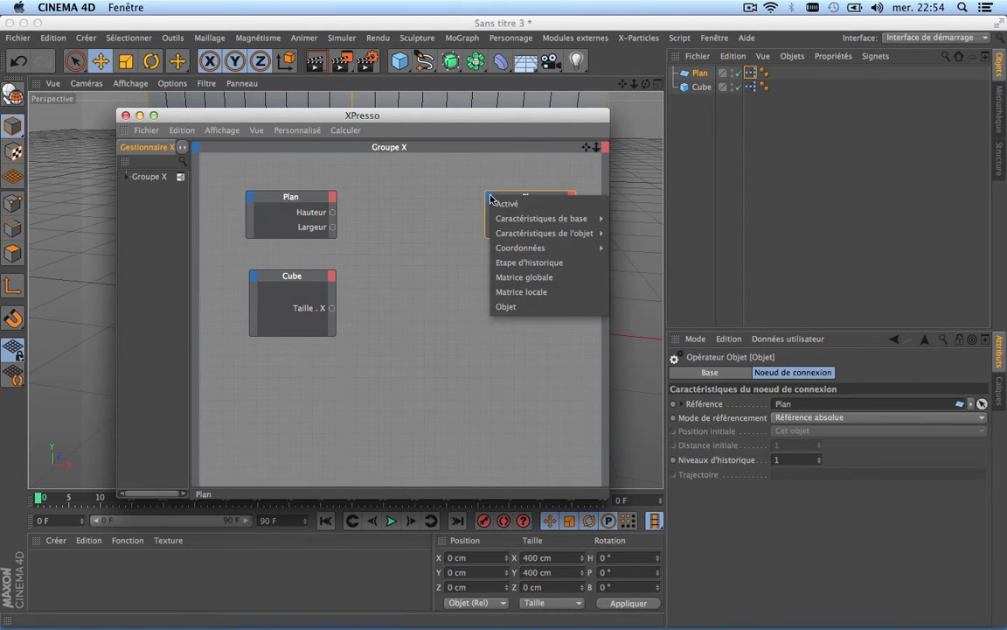
mouse_move(510, 223)
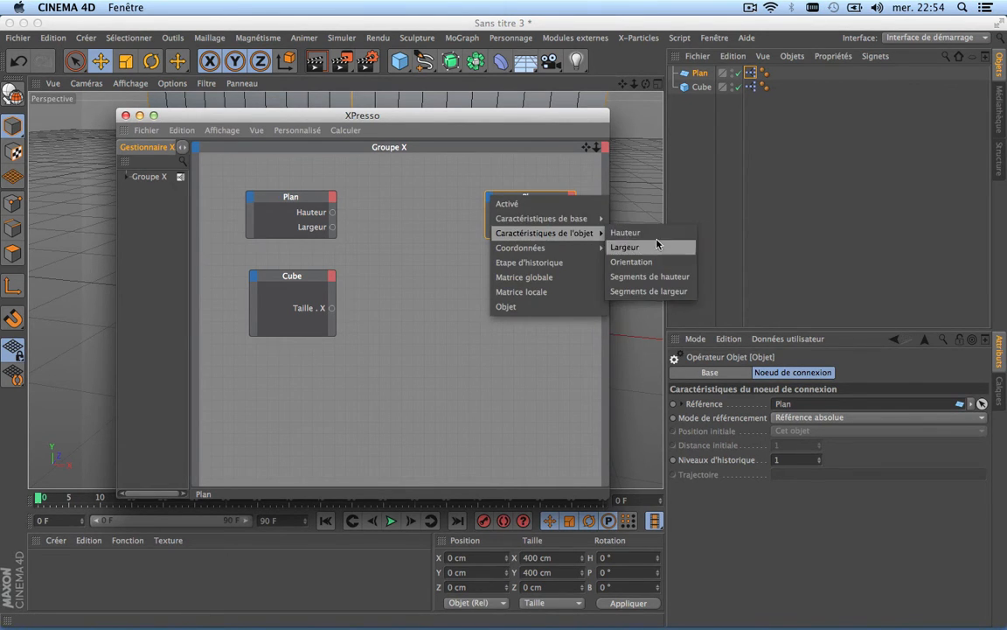
click(670, 281)
click(490, 195)
mouse_move(517, 234)
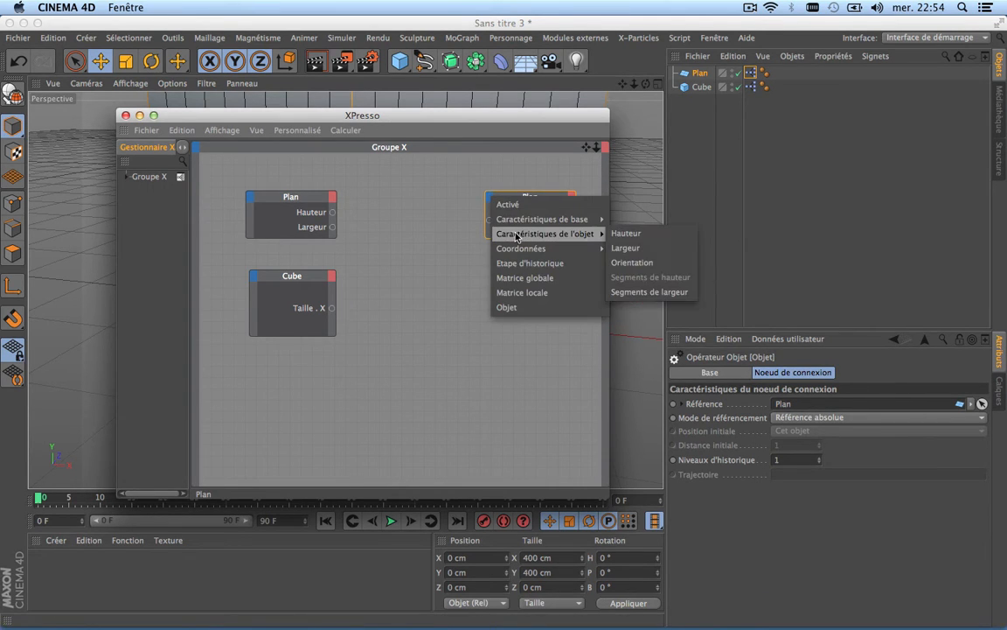
click(649, 293)
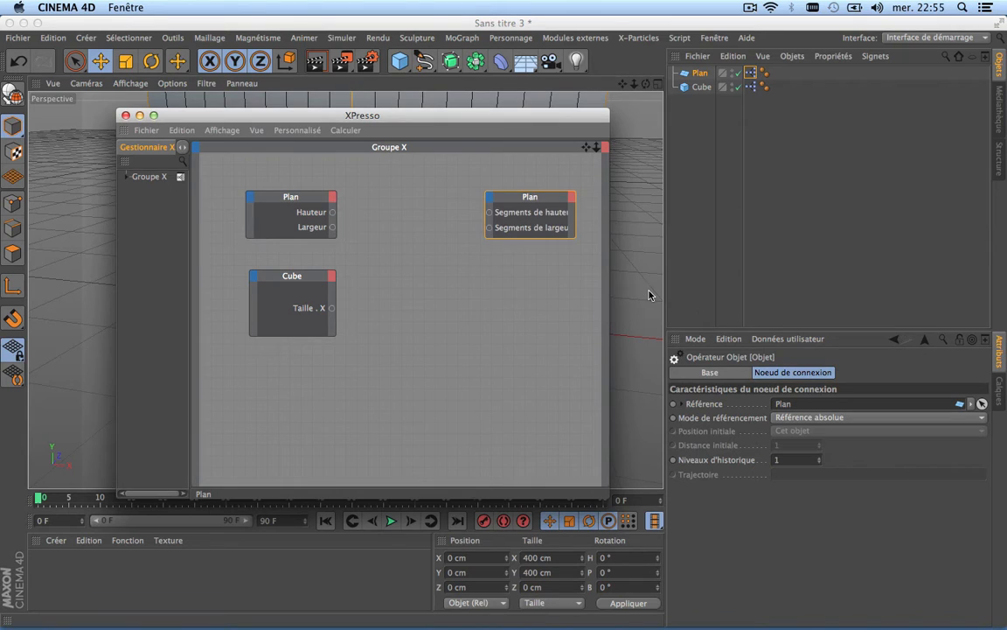
Add a C.O.F.F.E.E. script node to the graph, make it taller and place it between the two Plan nodes.
right_click(407, 202)
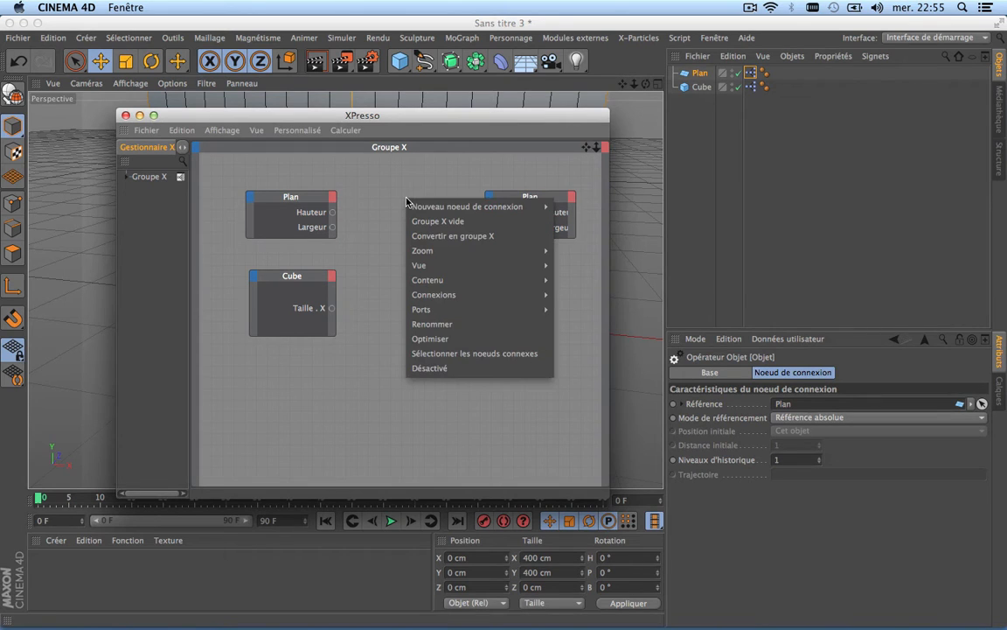
mouse_move(413, 206)
mouse_move(584, 205)
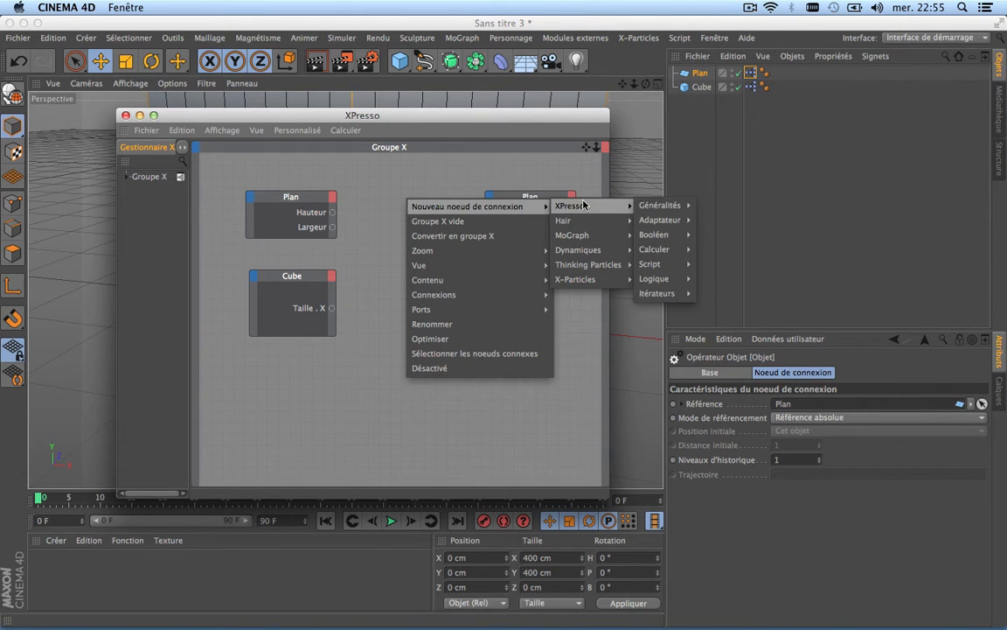
mouse_move(651, 264)
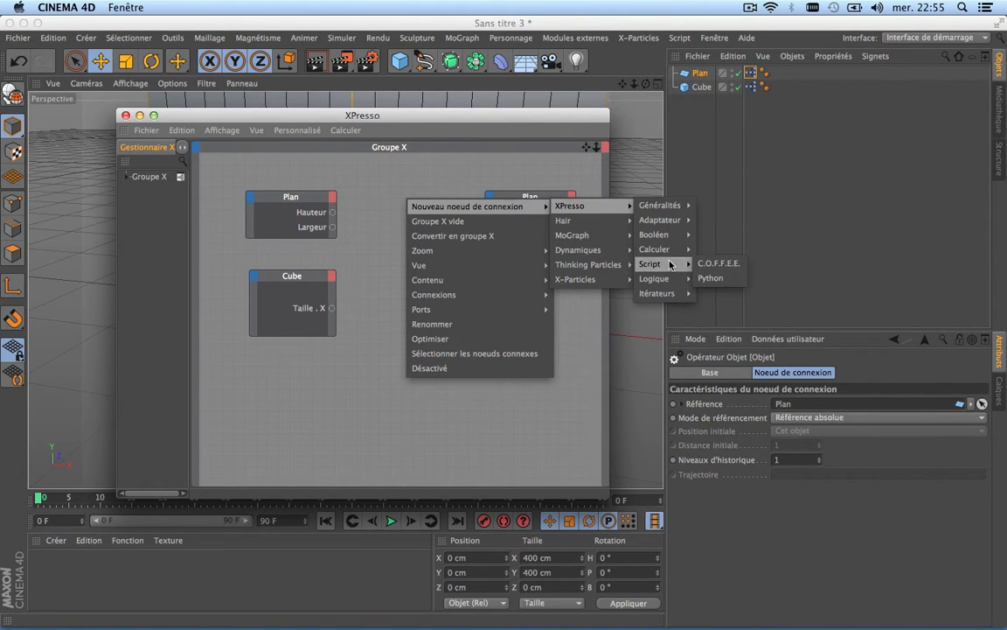
click(719, 263)
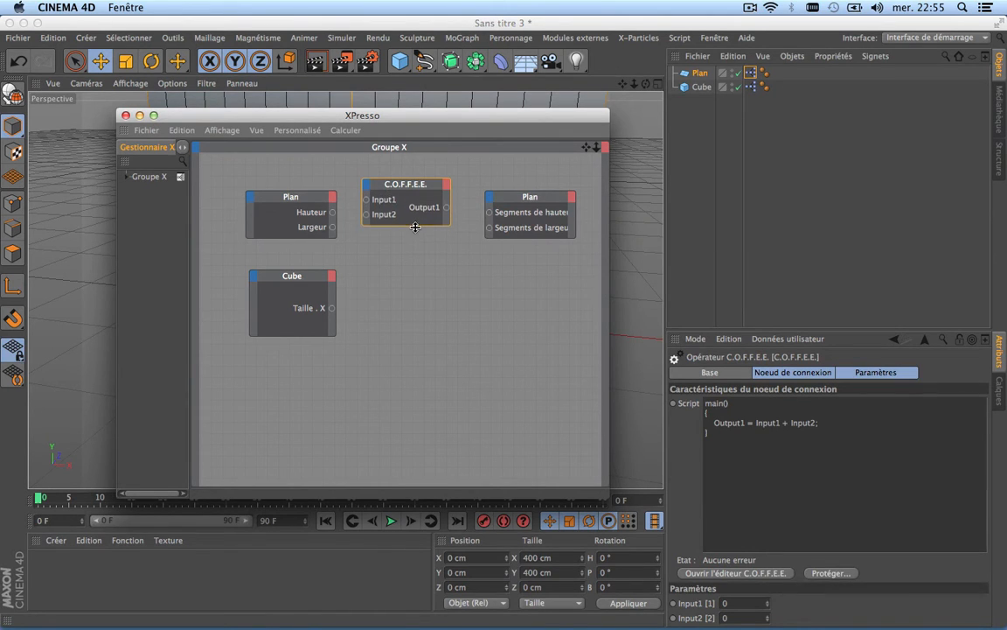
drag(416, 226, 417, 245)
drag(412, 189, 422, 233)
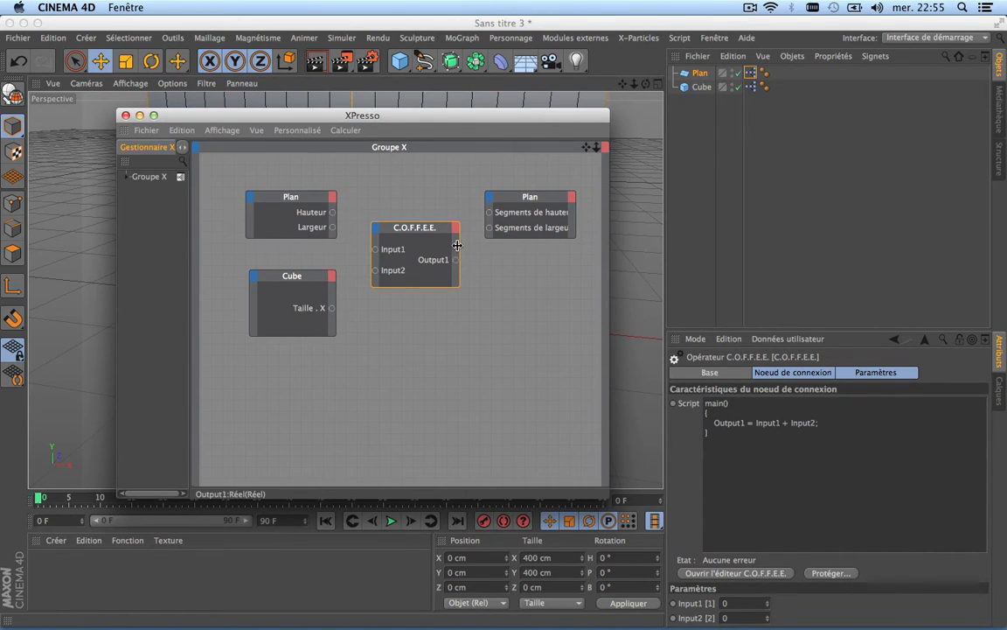
Add a third input and a second output, both of type Réel, to the C.O.F.F.E.E. node.
click(377, 230)
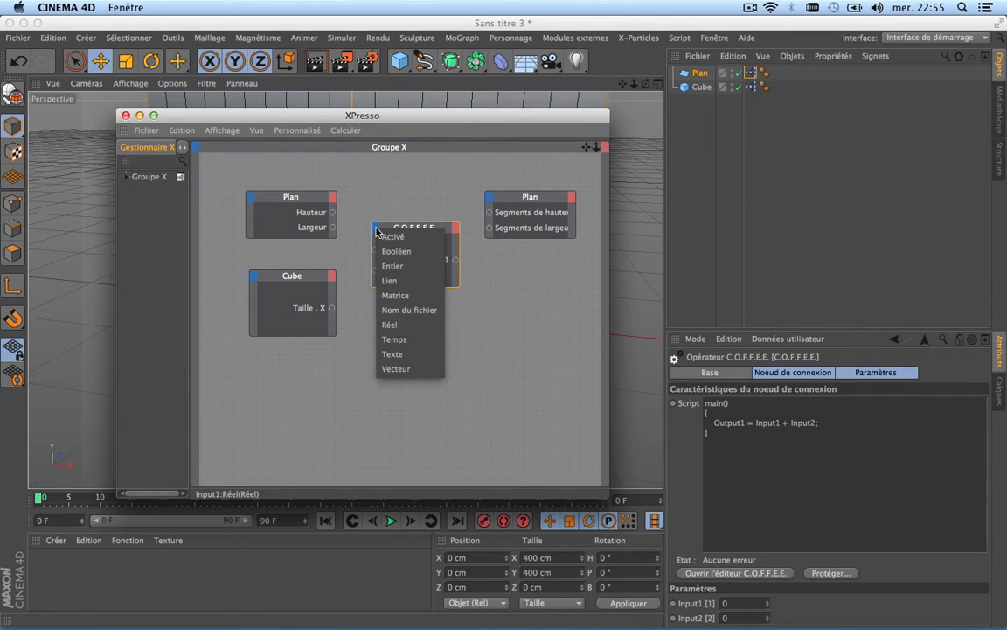
click(408, 325)
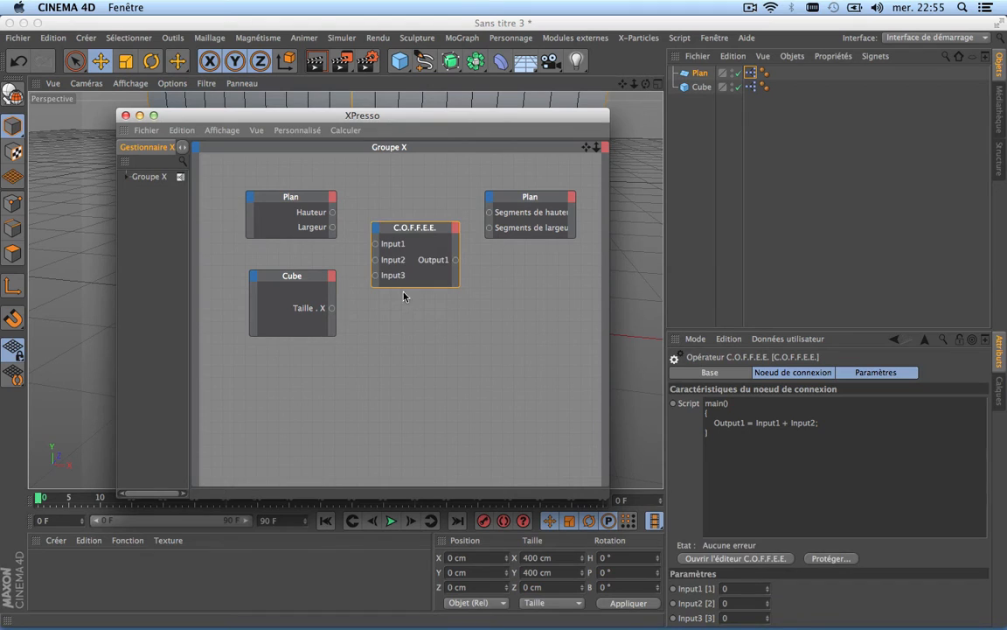
click(455, 229)
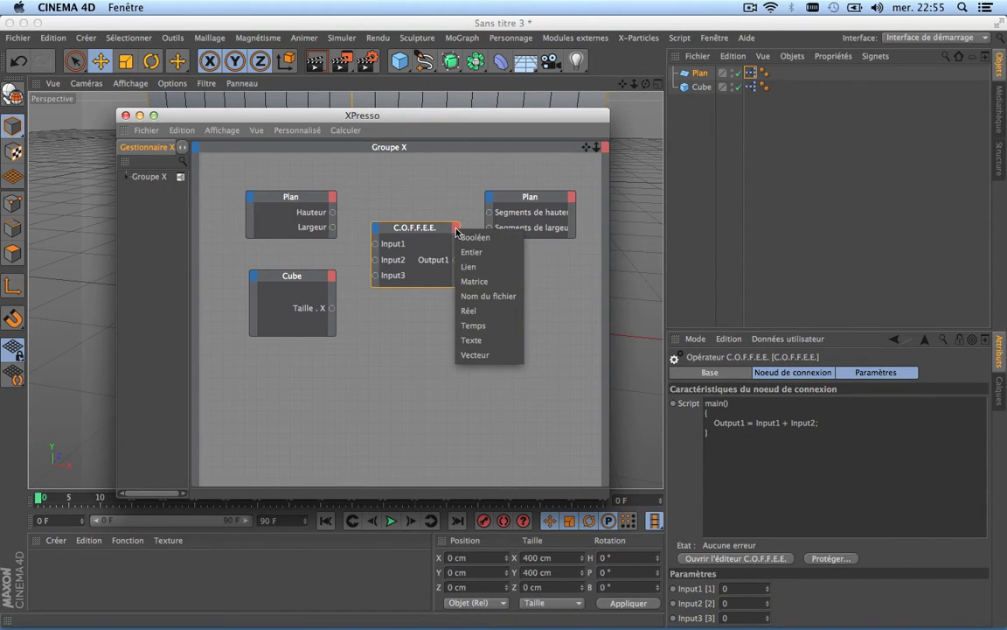
click(470, 311)
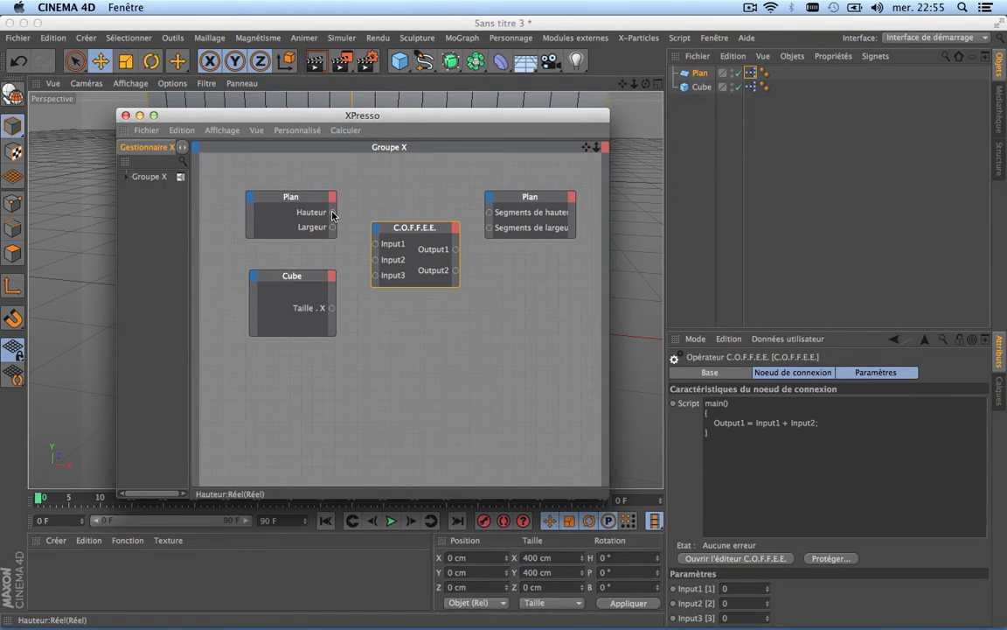
Wire Hauteur, Largeur and Taille . X to Input1, Input2 and Input3, and Output1 and Output2 to Segments de hauteur and Segments de largeur.
drag(332, 215, 376, 259)
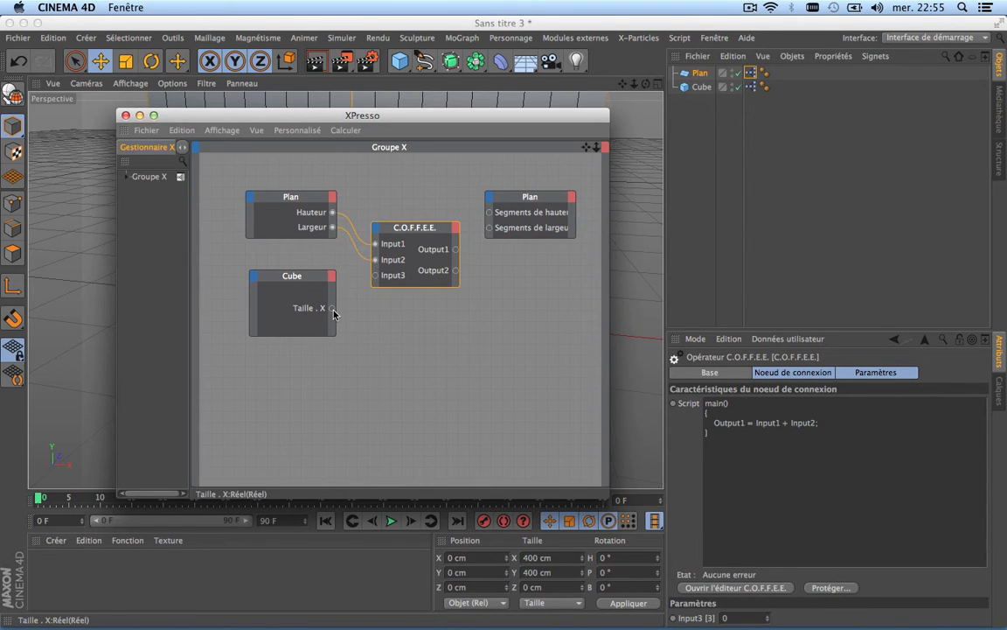
drag(332, 308, 374, 276)
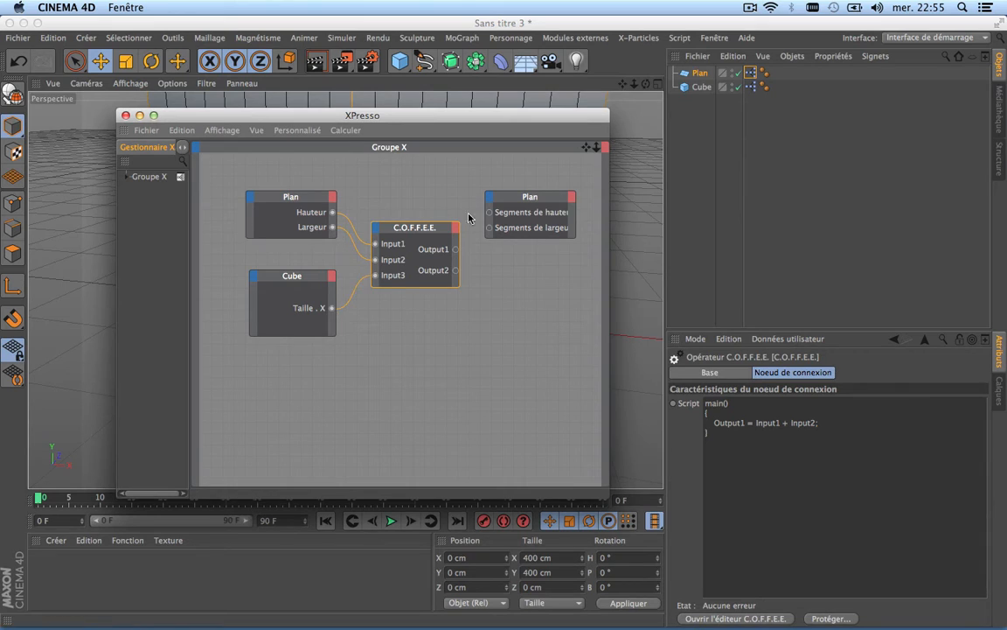
drag(489, 212, 456, 270)
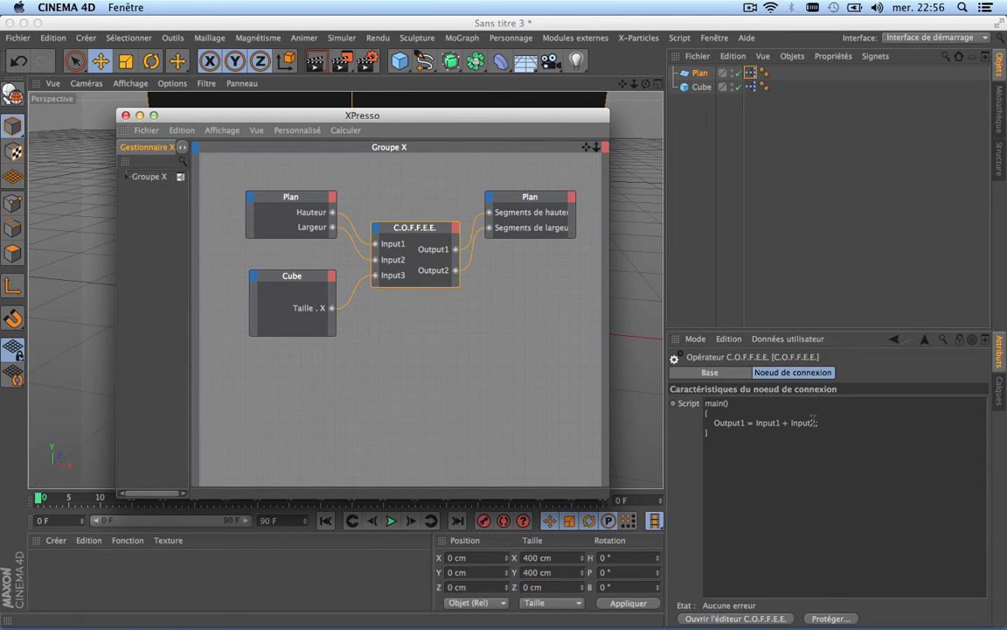
Change the C.O.F.F.E.E. script's formula to "Output1 = Input1 / Input3;".
click(812, 423)
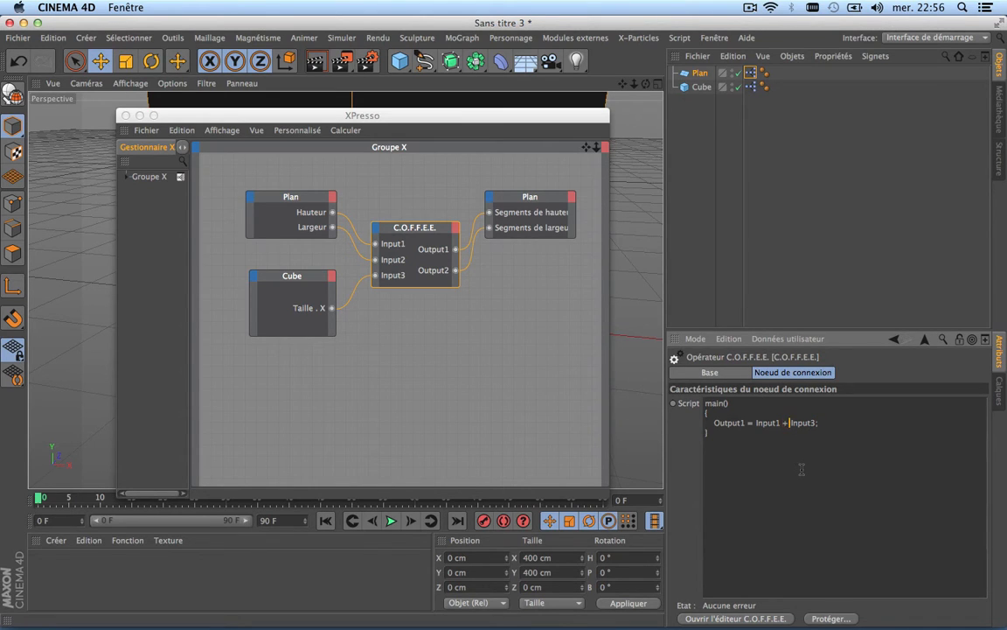
key(BackSpace)
text(/)
Duplicate the script's formula line as "Output2 = Input2 / Input3;" and apply the script.
drag(815, 422, 715, 424)
key(super+c)
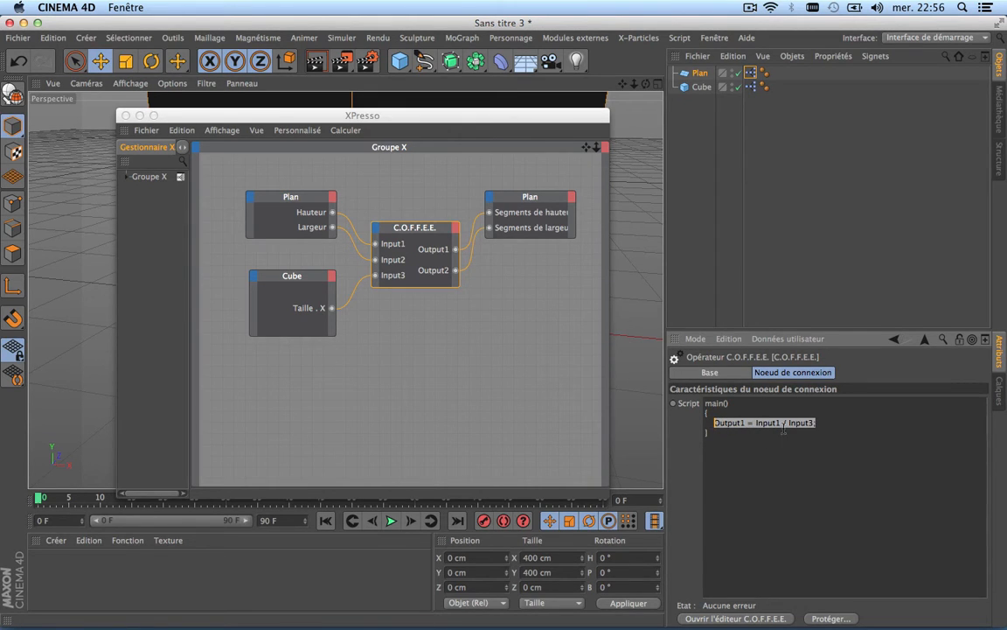
click(832, 421)
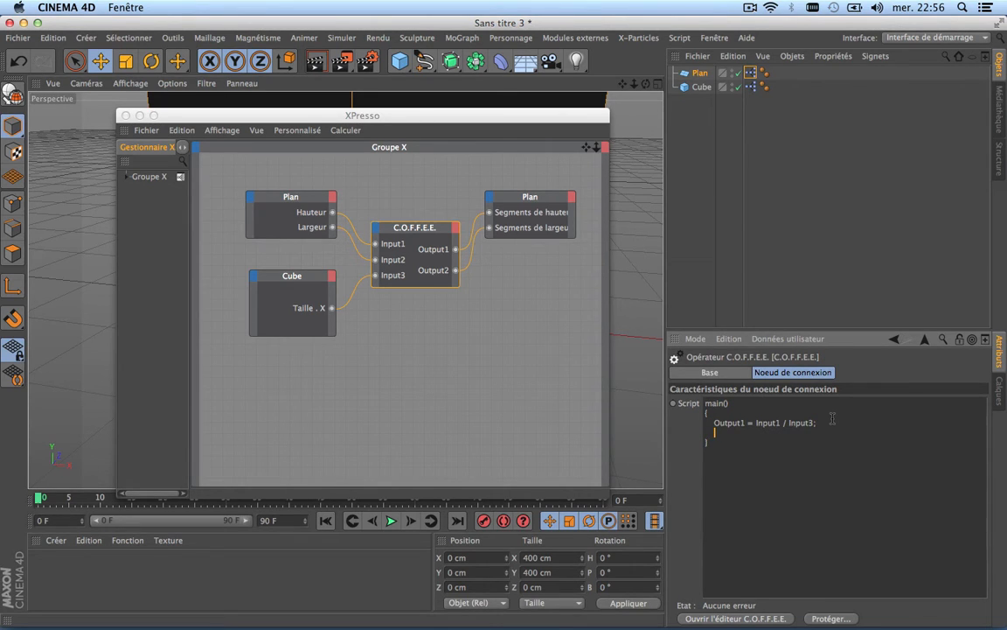
key(super+v)
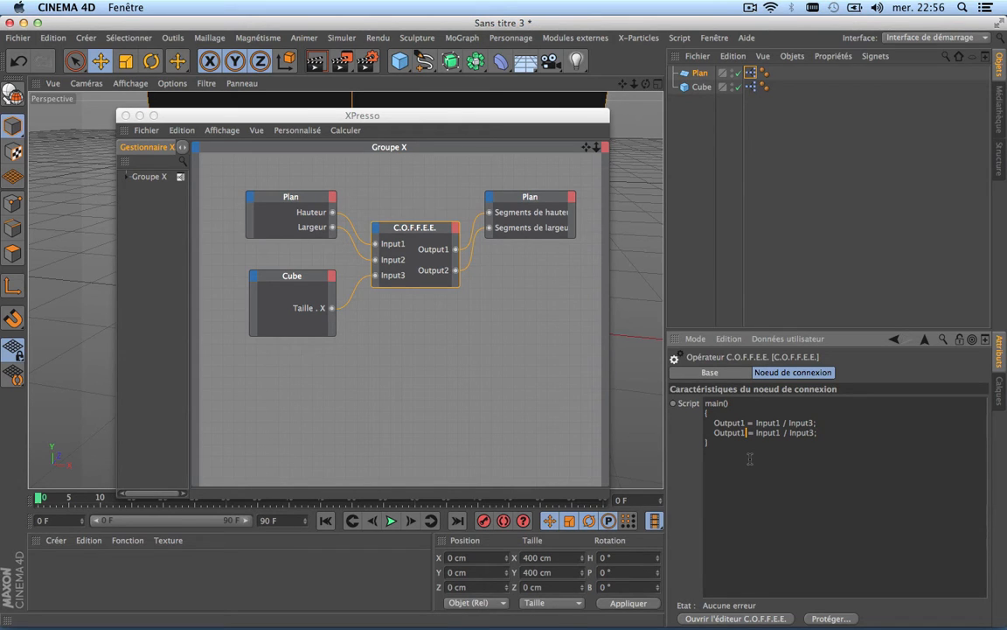
key(BackSpace)
text(2)
text(2)
click(746, 303)
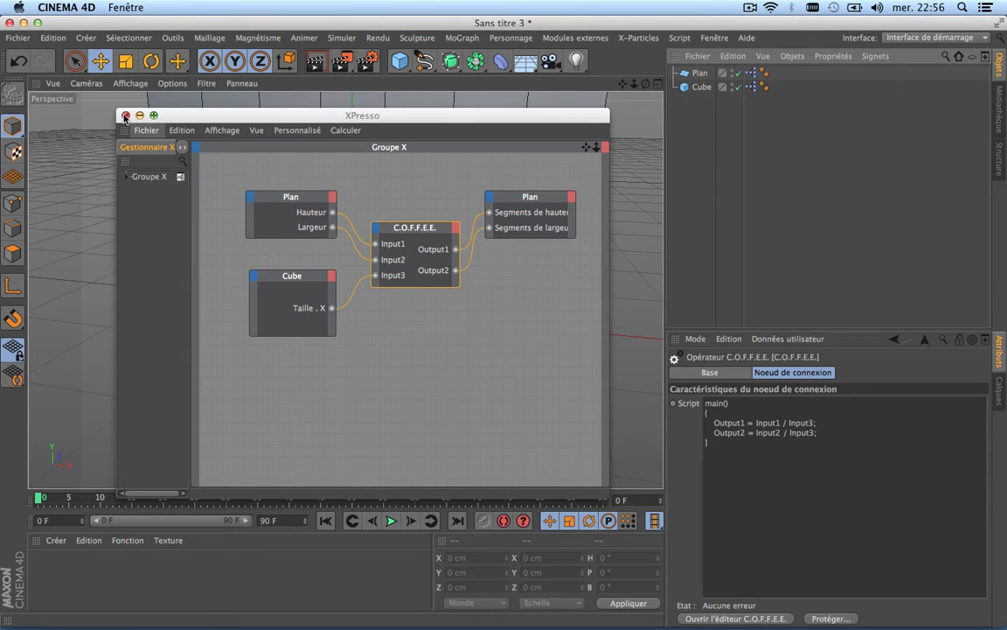
Close the XPresso editor and view the whole plane with the cube in the perspective view.
drag(258, 117, 273, 242)
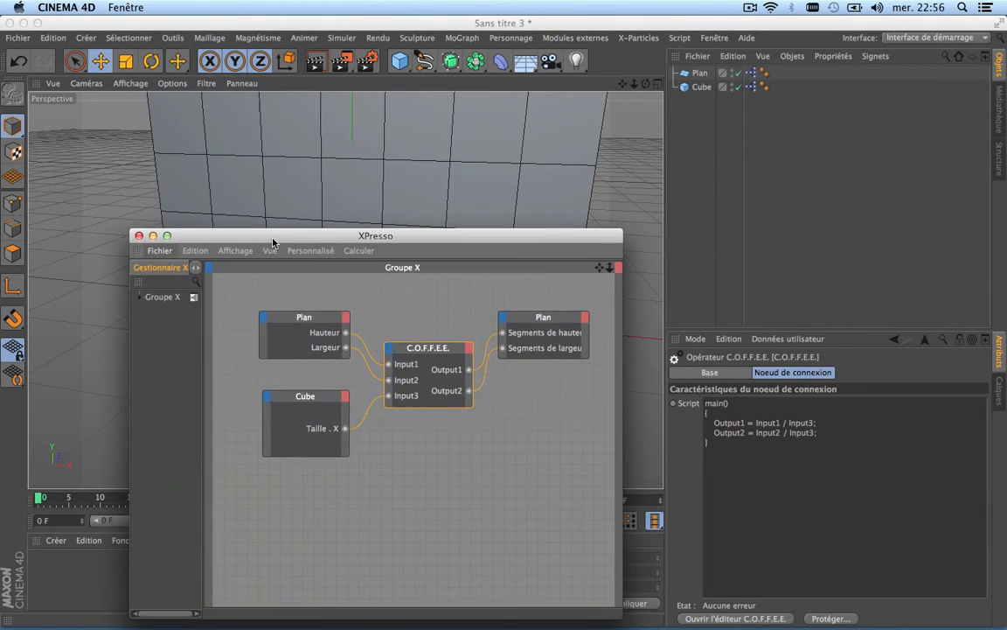
click(139, 236)
scroll(429, 235, down, 10)
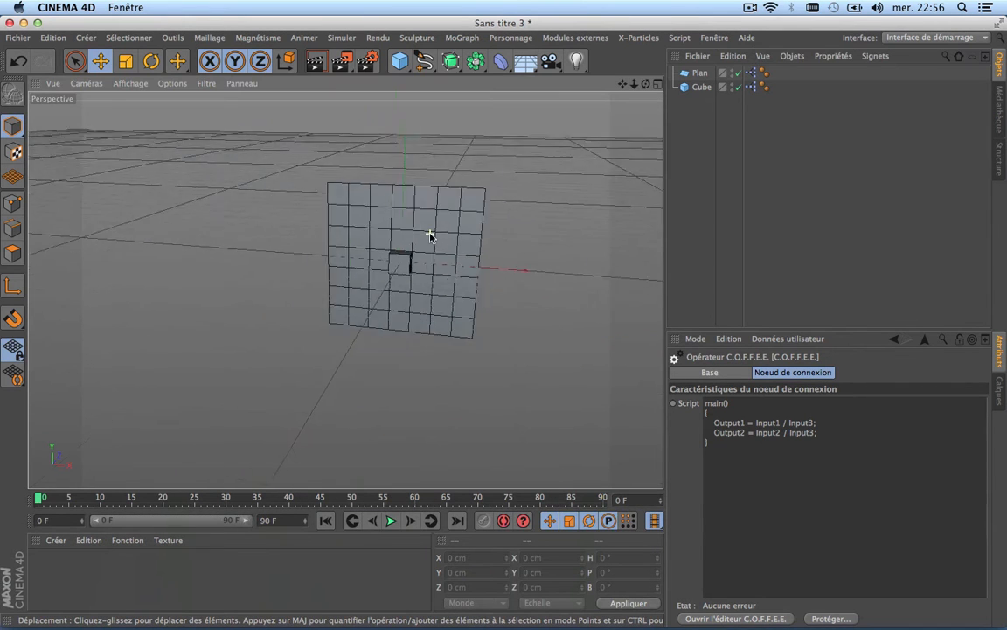
scroll(430, 235, up, 2)
scroll(429, 234, up, 5)
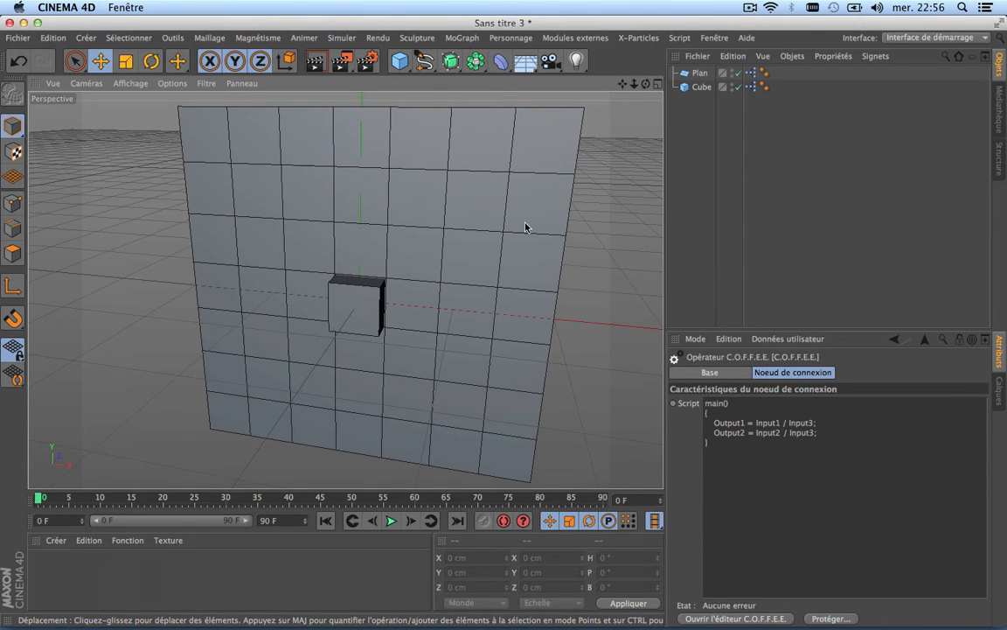
Vary the cube's X size to test its link with the plane's segments, and reset it to 55 cm.
click(701, 87)
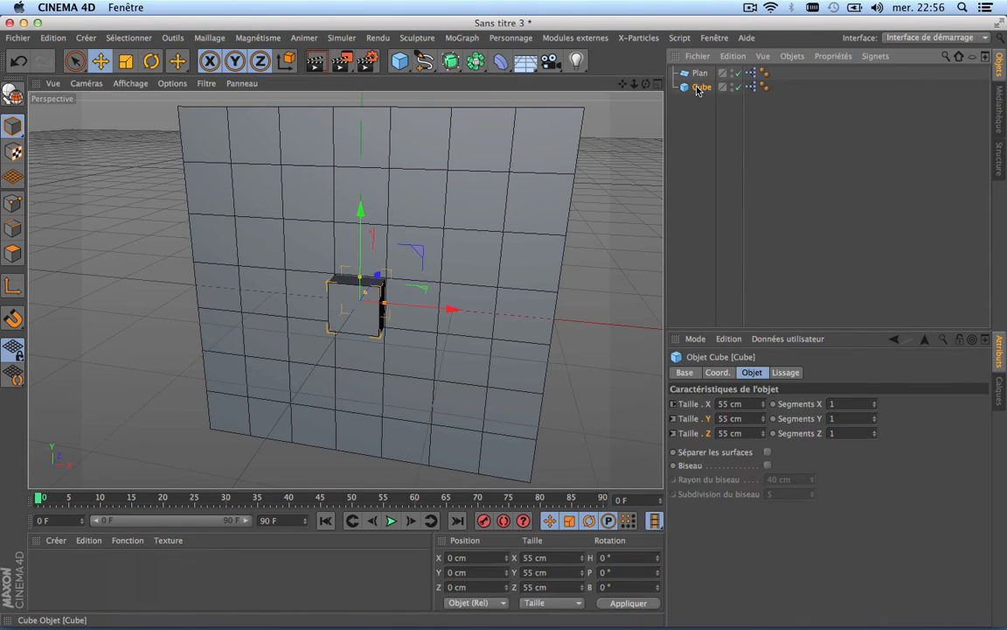
mouse_move(763, 405)
mouse_down()
mouse_move(726, 405)
mouse_move(806, 404)
mouse_move(746, 404)
mouse_up()
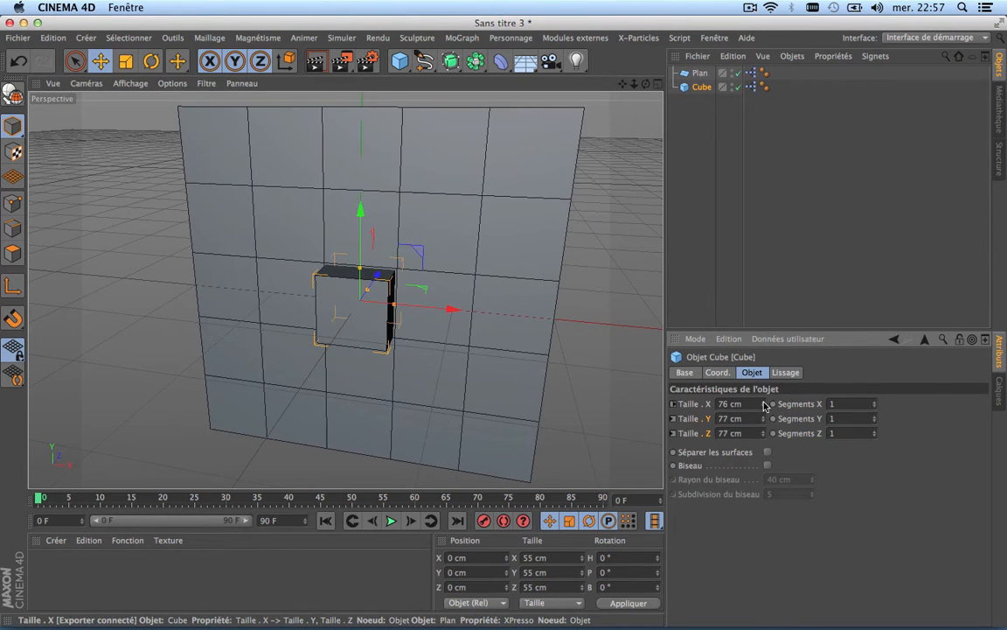
text(55)
key(Return)
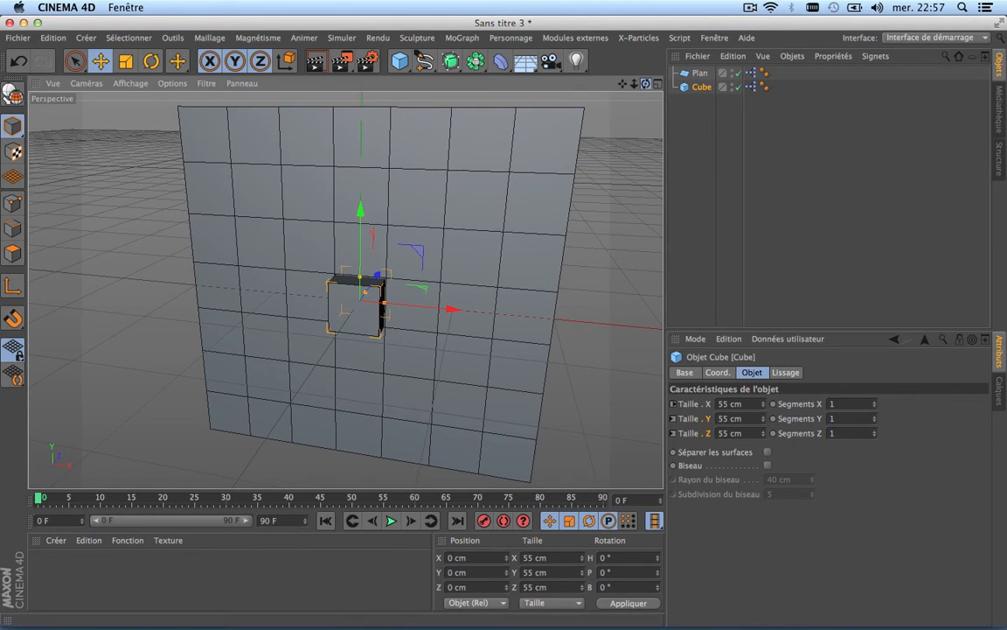
Add a MoGraph Cloner to the scene and set its mode to Objet.
drag(646, 84, 557, 133)
scroll(461, 233, down, 4)
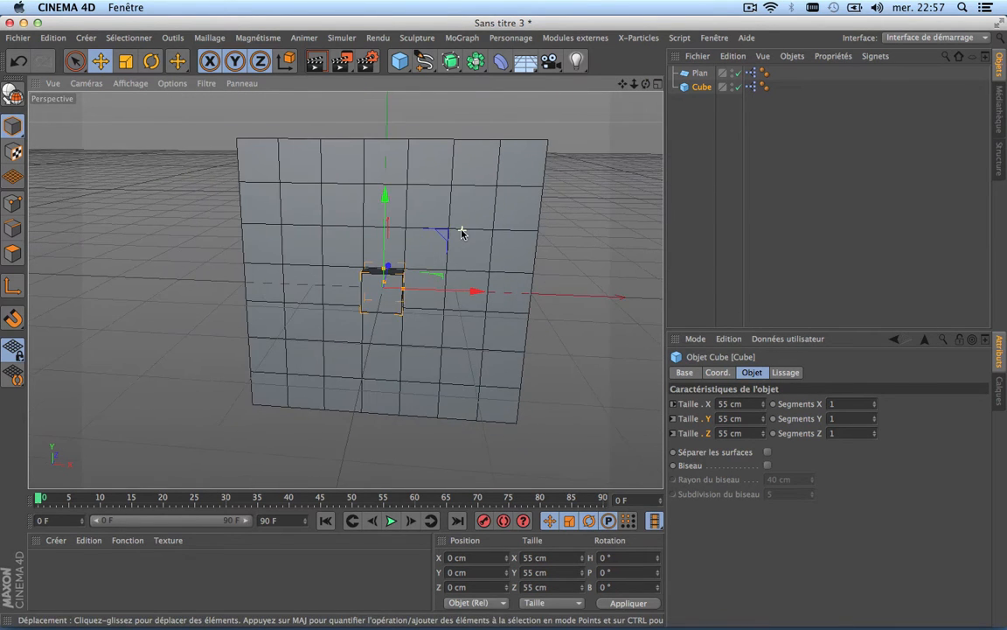
scroll(462, 233, up, 1)
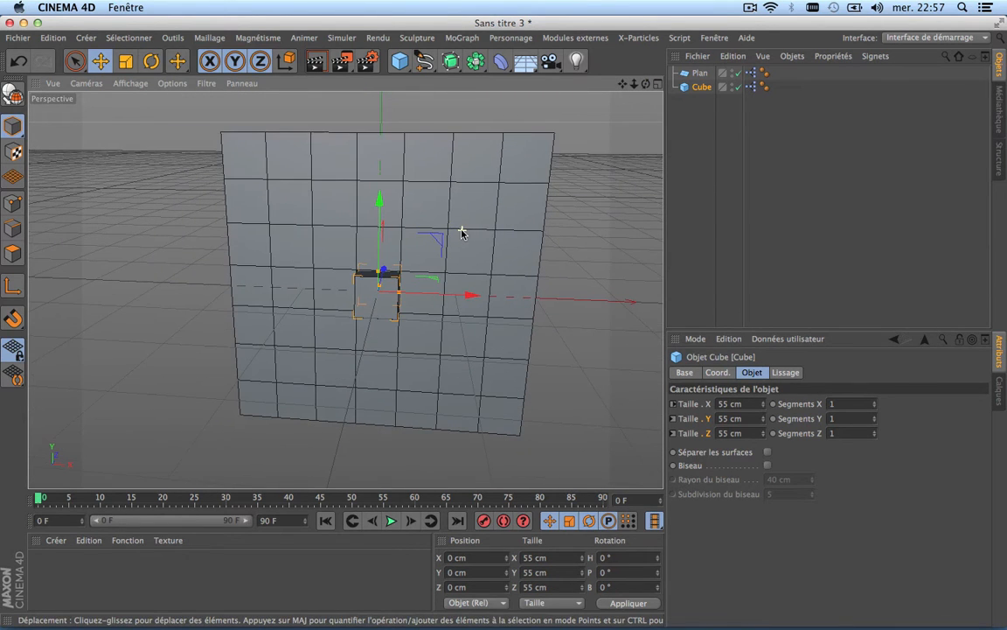
click(461, 37)
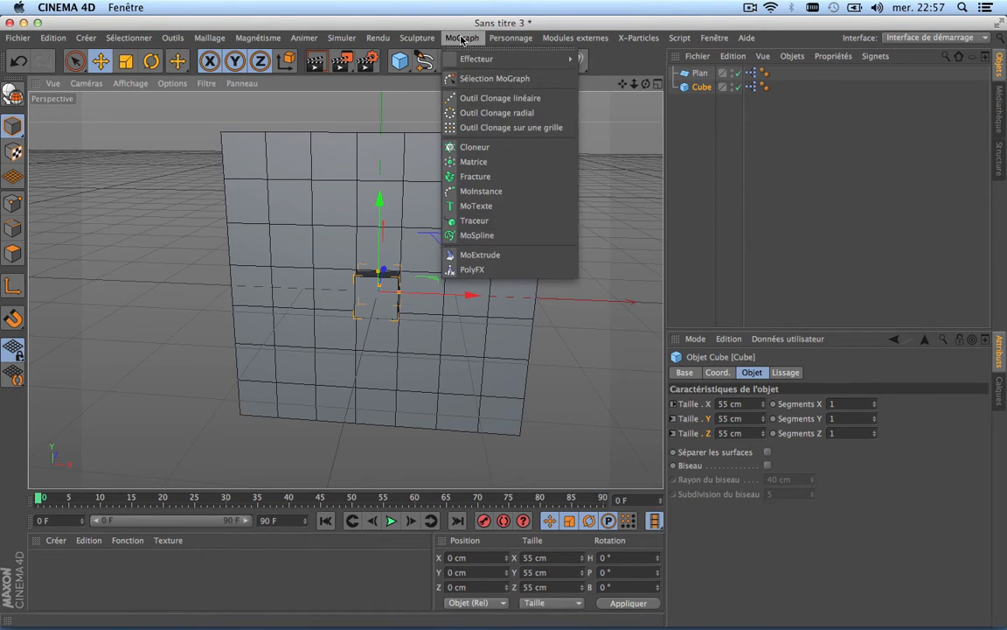
click(470, 148)
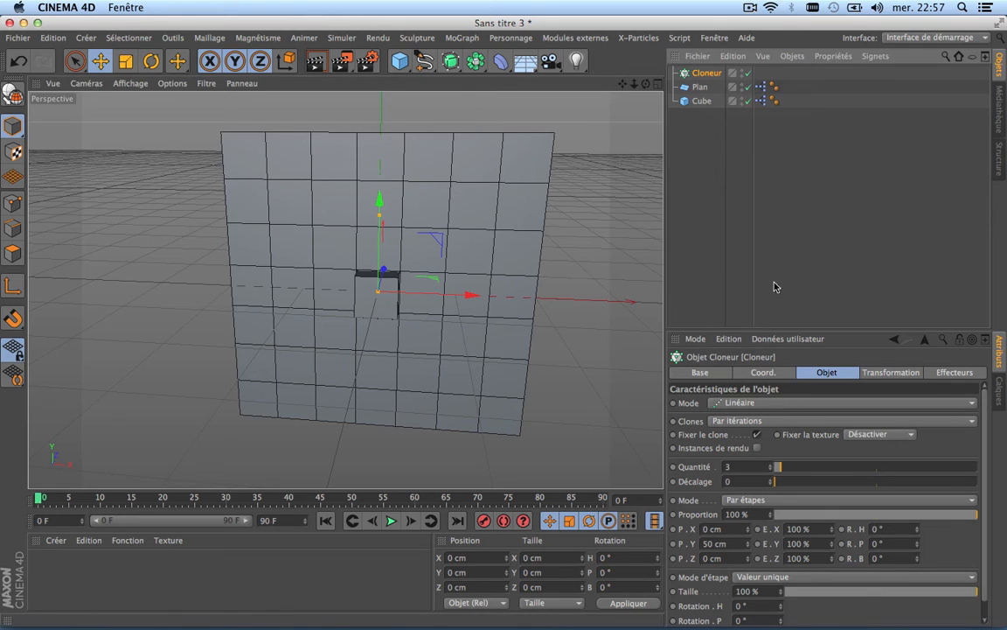
click(770, 403)
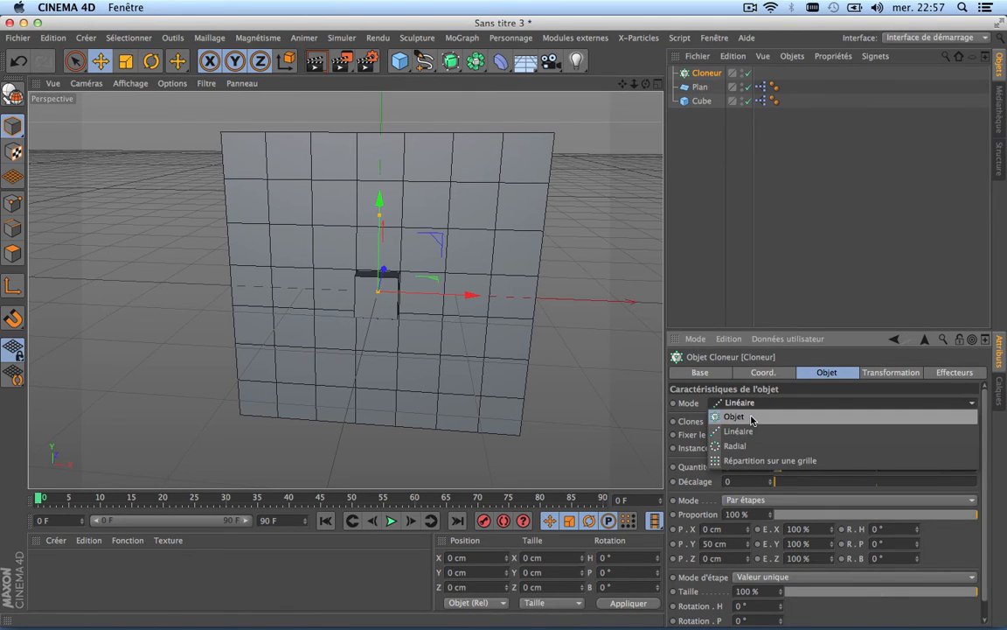
click(751, 418)
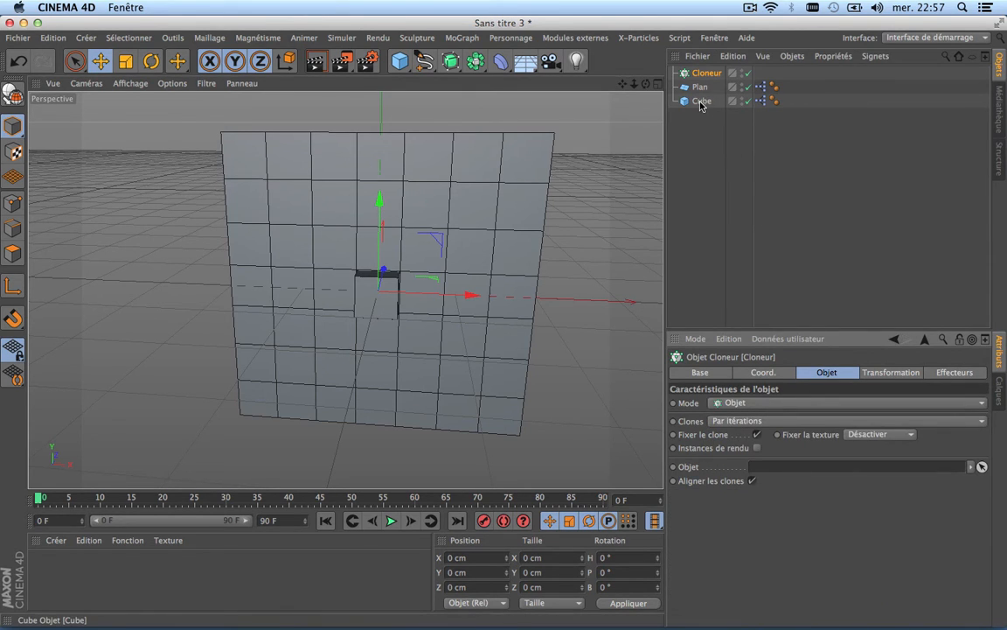
Make the cube a child of the Cloner and select the Cloner.
drag(701, 101, 706, 76)
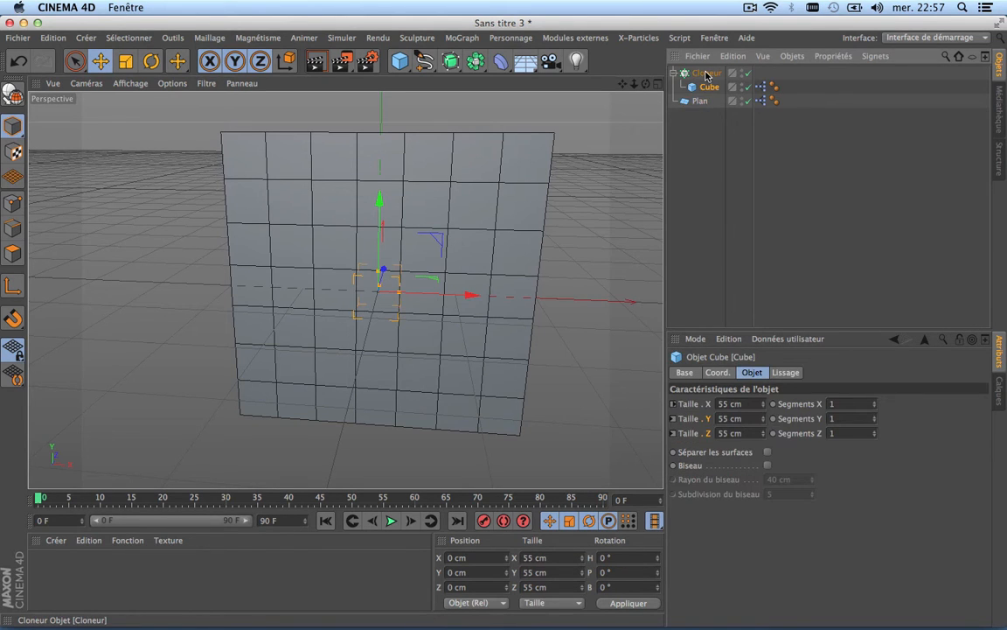
click(706, 73)
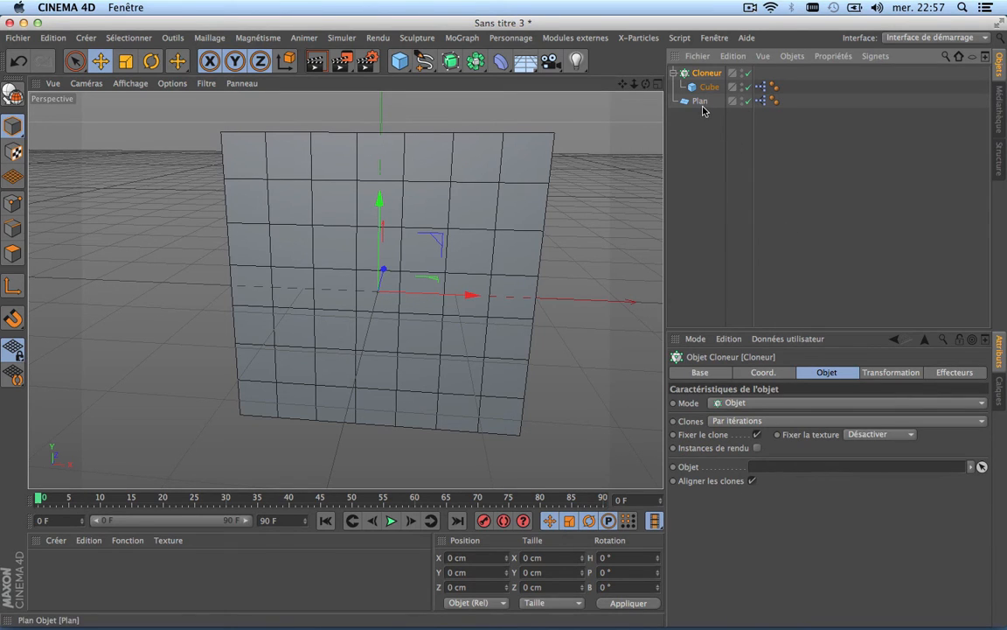
Assign the Plan as the Cloner's object and inspect the cloned cubes from above and from the front.
drag(700, 101, 783, 467)
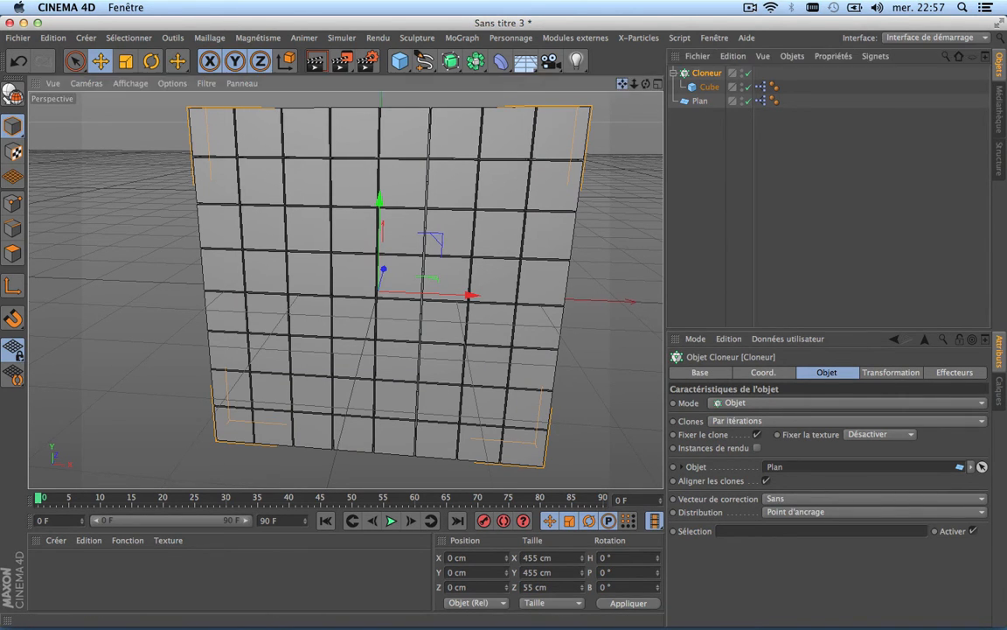
alt+drag(346, 244, 347, 290)
key(super+shift+z)
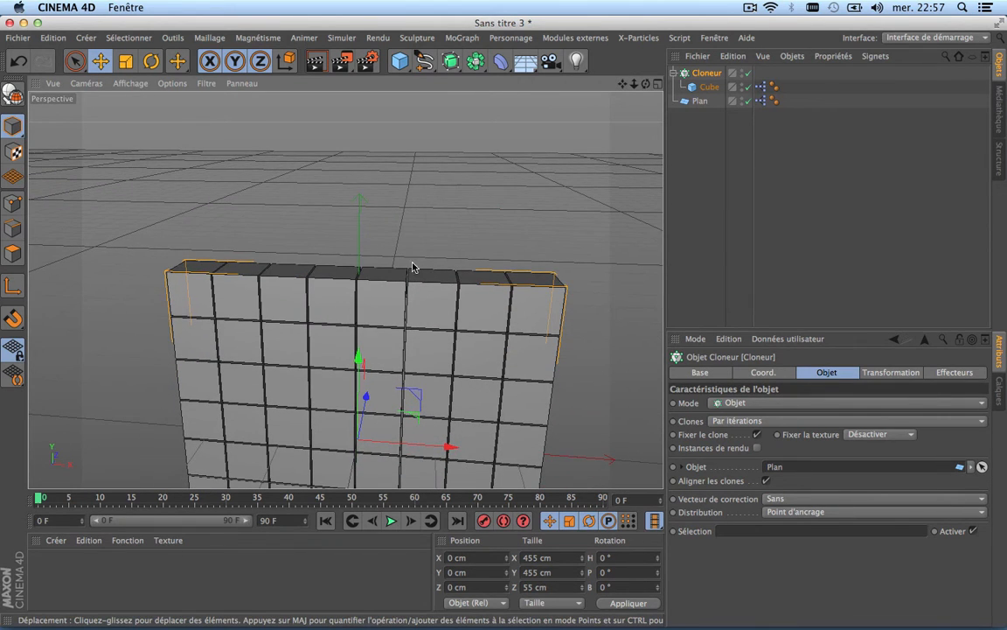
scroll(429, 261, up, 5)
scroll(429, 259, down, 10)
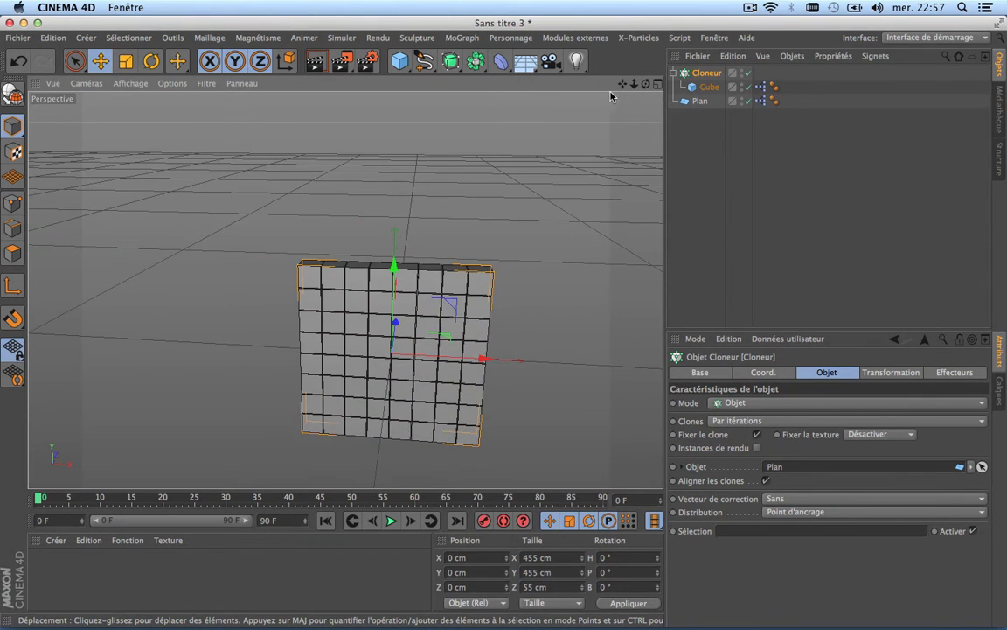
drag(621, 83, 606, 0)
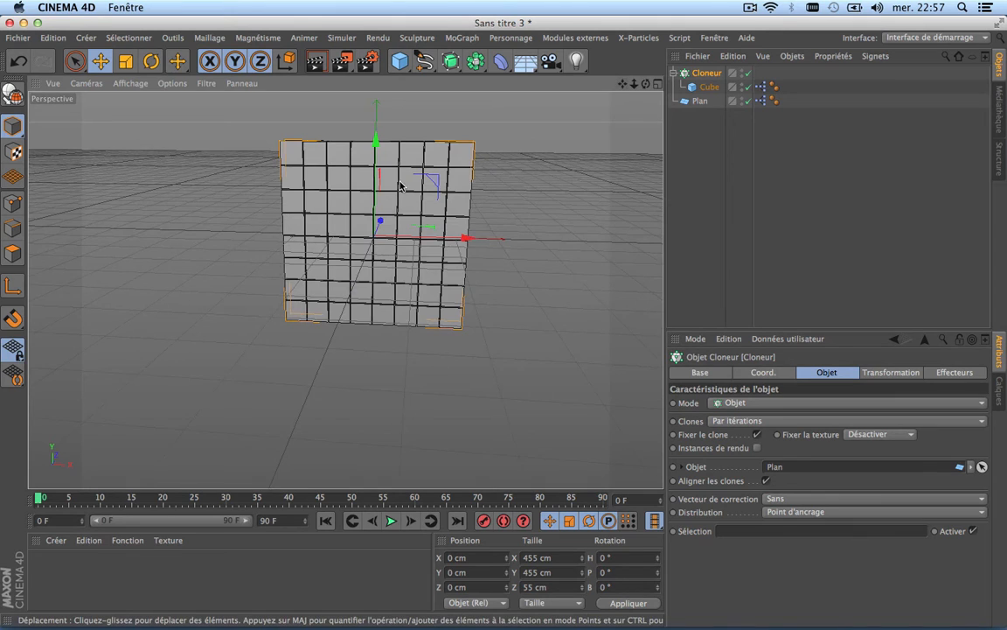
scroll(401, 185, up, 5)
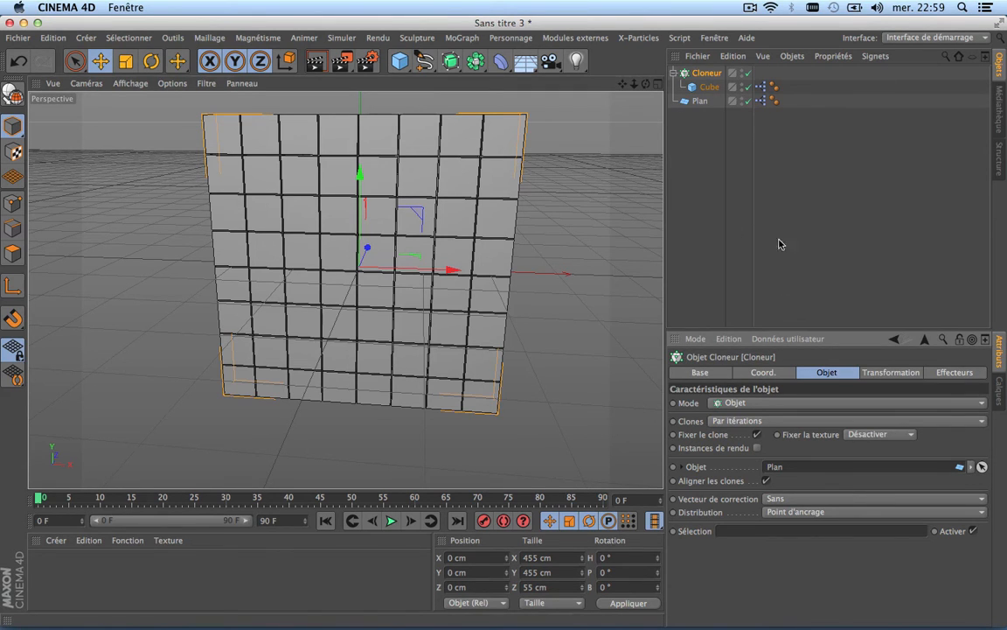
Hide the Plan in the editor and render, and set the Cloner's distribution to Centre polygonal.
click(740, 99)
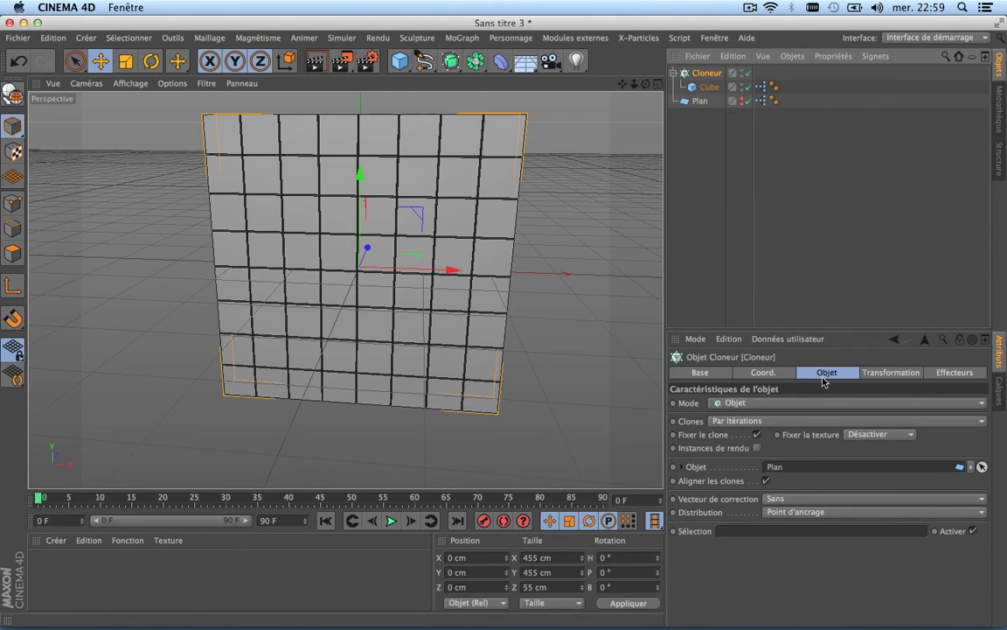
click(820, 511)
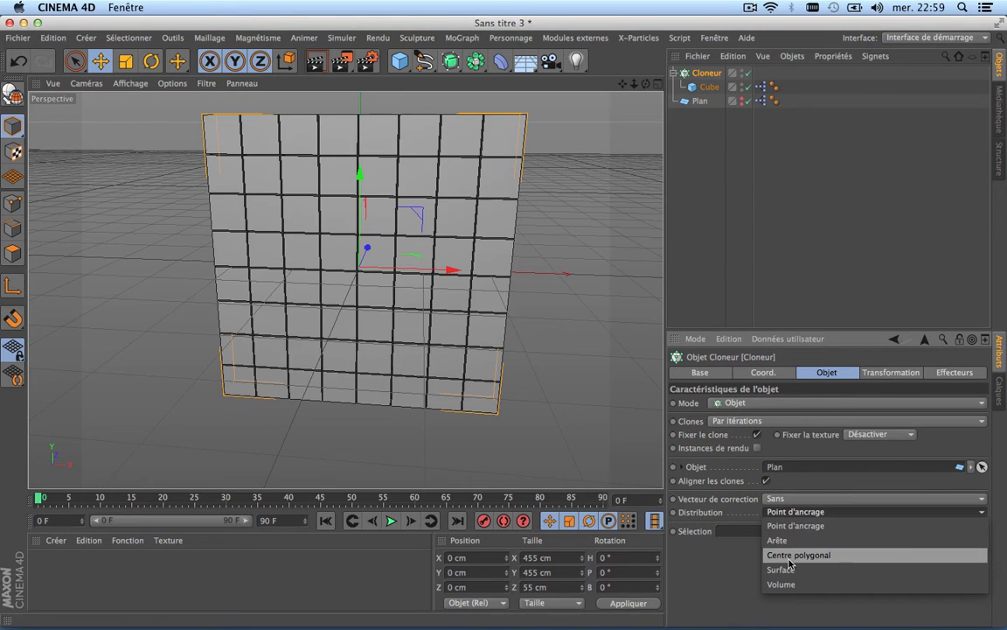
click(833, 555)
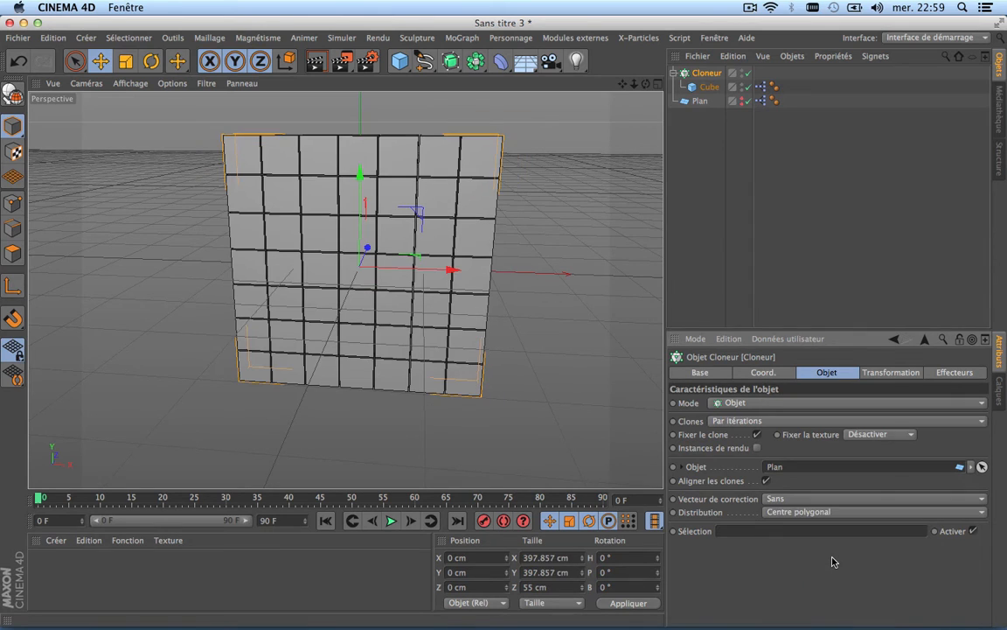
Test the clone grid by reducing the cube's X size to 50 cm, restore it to 55 cm and deselect everything.
click(708, 87)
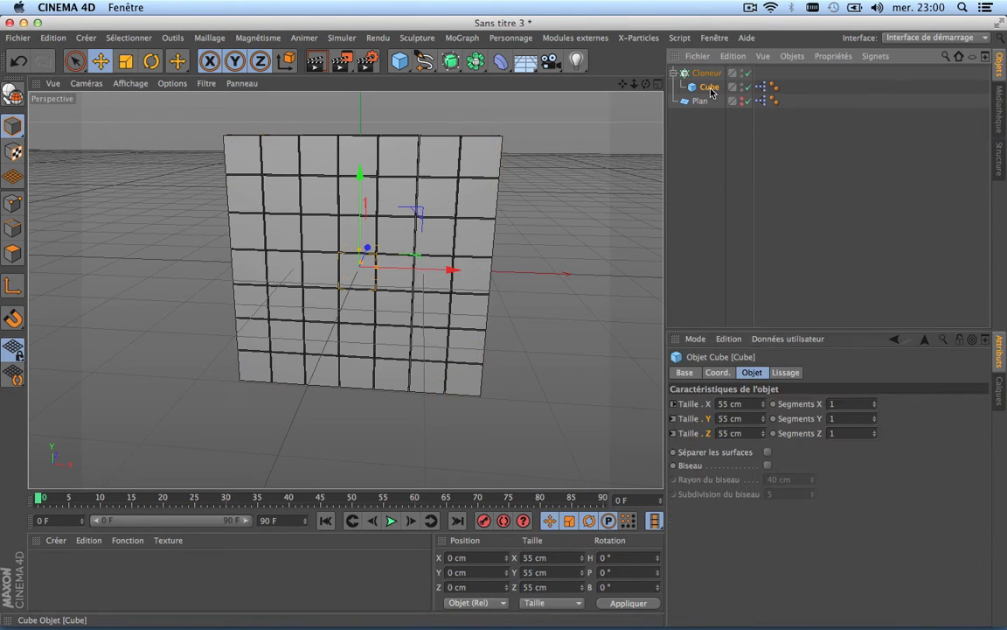
mouse_move(763, 407)
mouse_down()
mouse_move(763, 423)
mouse_move(764, 407)
mouse_up()
click(743, 404)
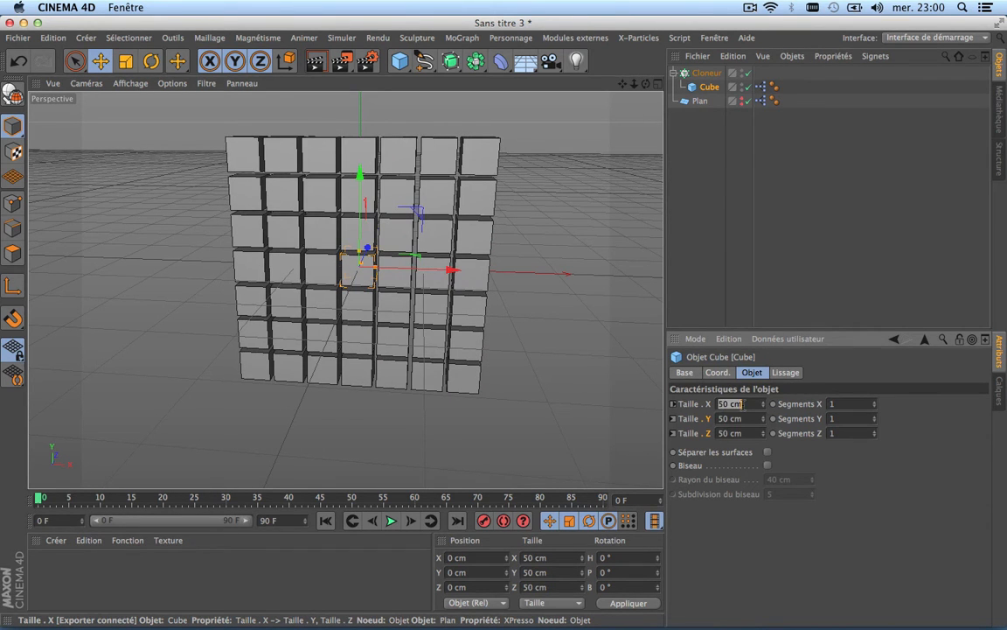
text(5)
key(Return)
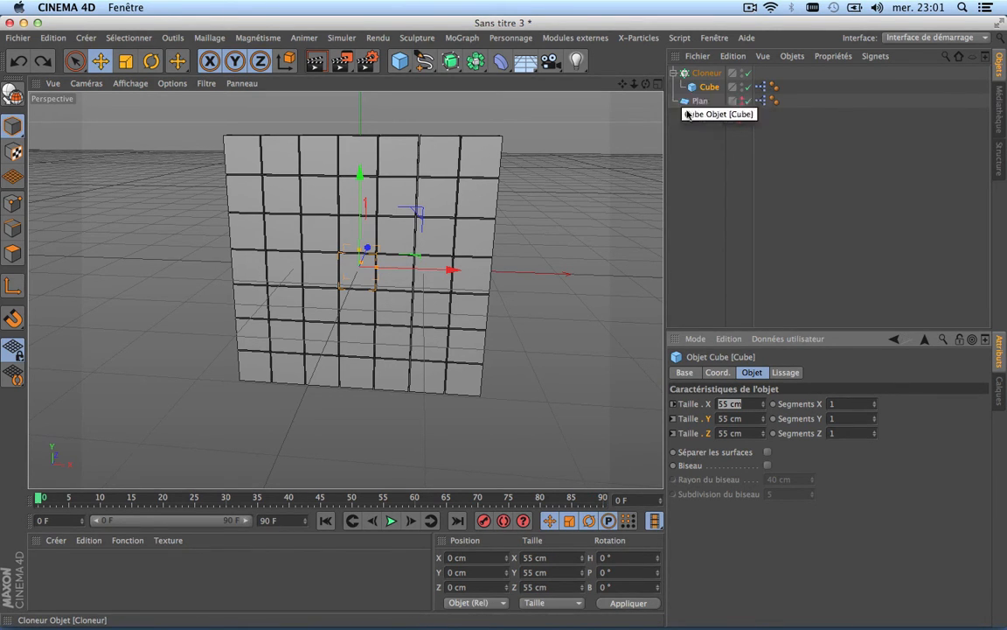
click(704, 173)
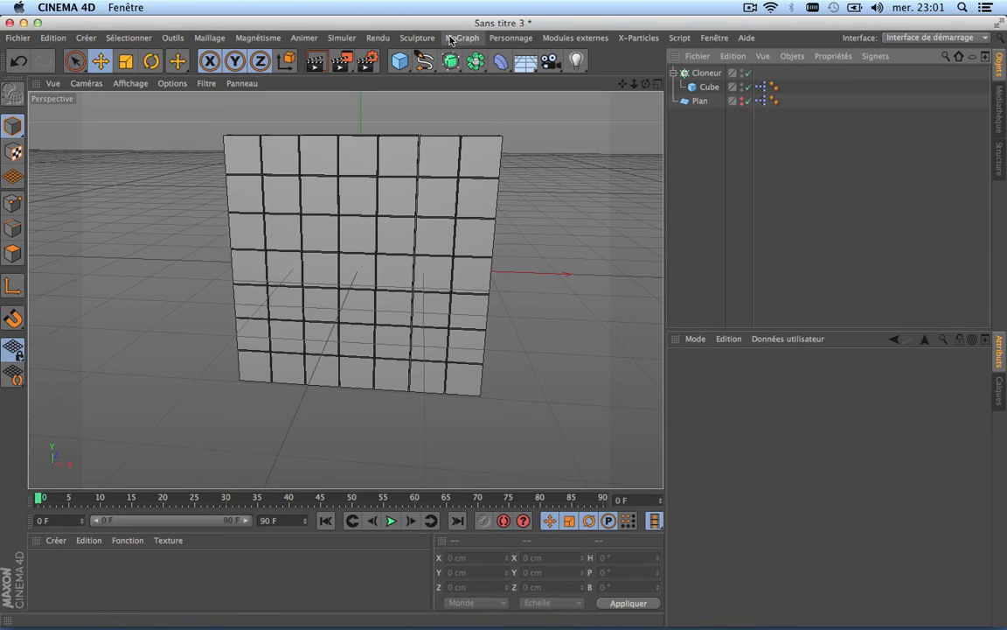
Add an Effecteur Matière to the selected Cloner and disable its Echelle transformation.
click(704, 73)
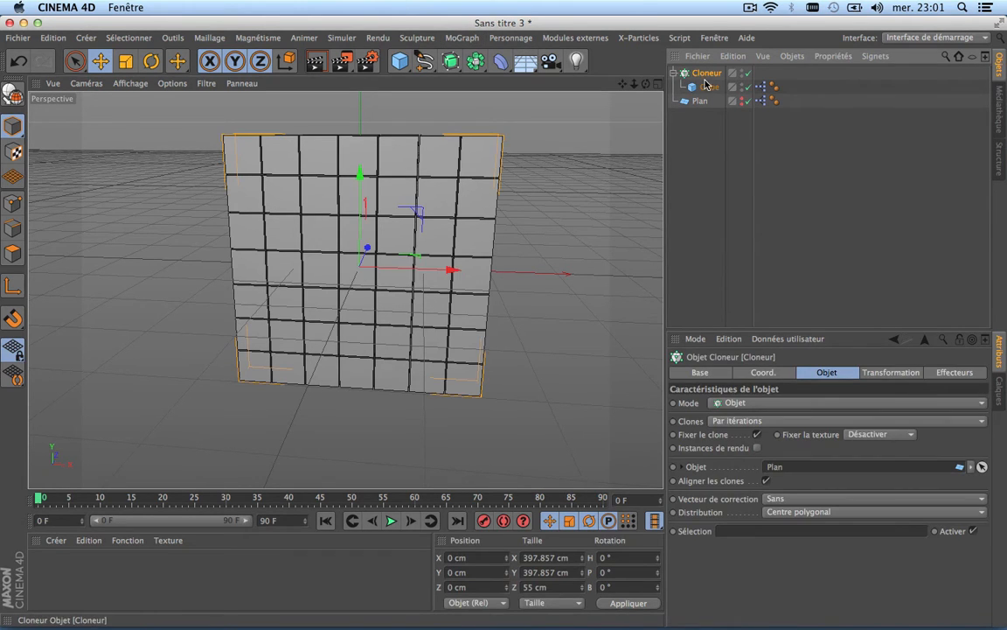
click(955, 372)
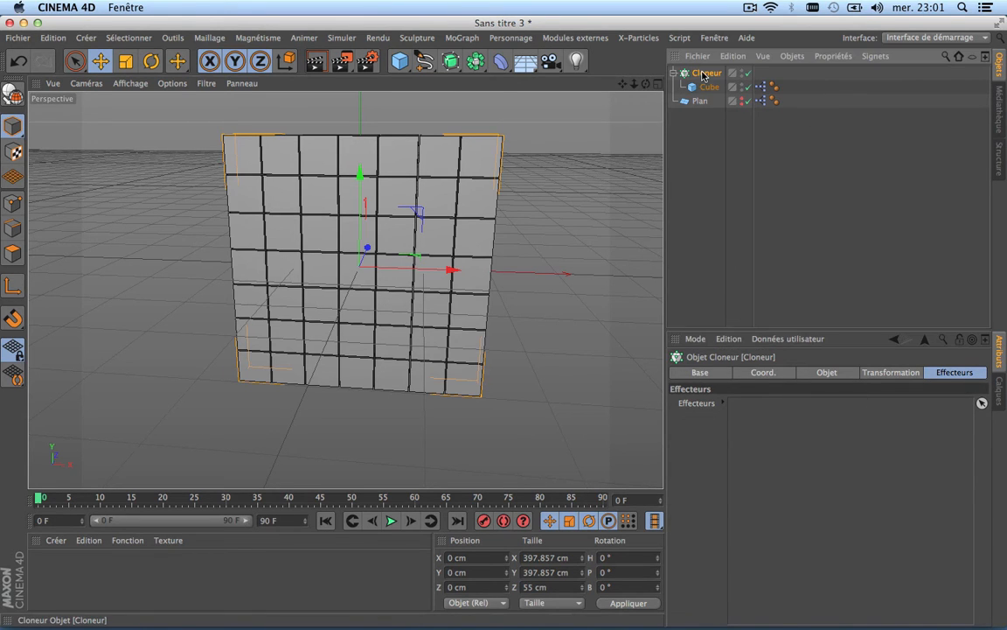
click(462, 38)
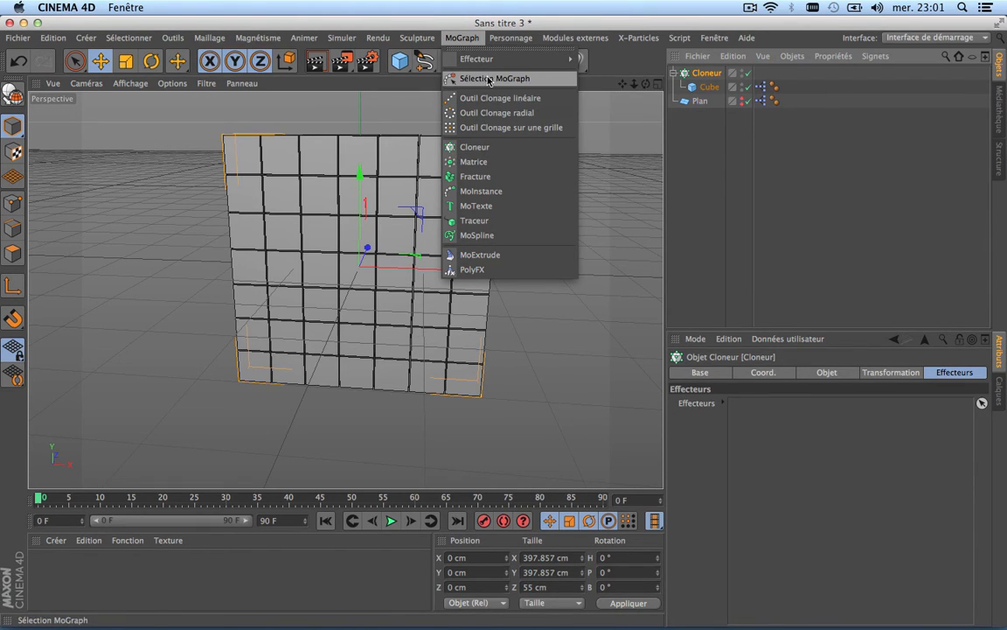
mouse_move(500, 62)
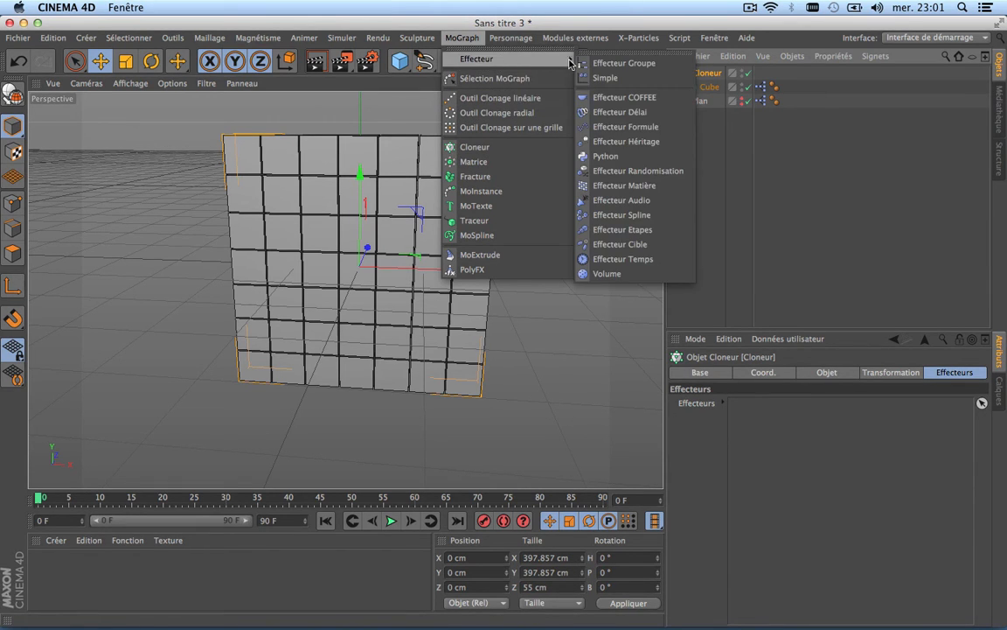
click(647, 185)
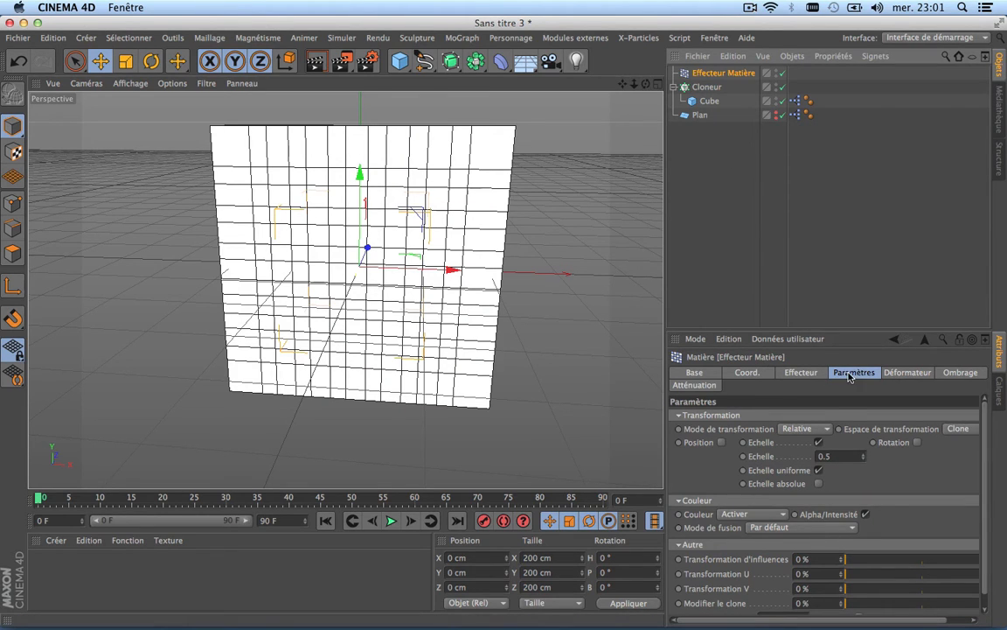
click(820, 442)
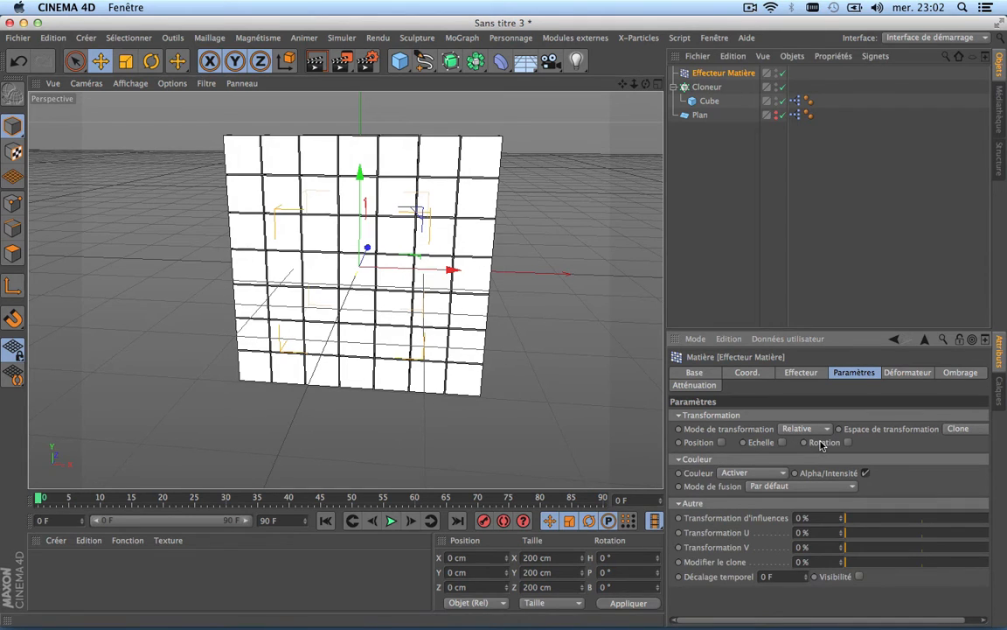
Load Warhol_MarilynMonroe_opt.jpg as the Effecteur Matière's shading image without copying it to the project, and disable its Alpha/Intensité option.
click(961, 373)
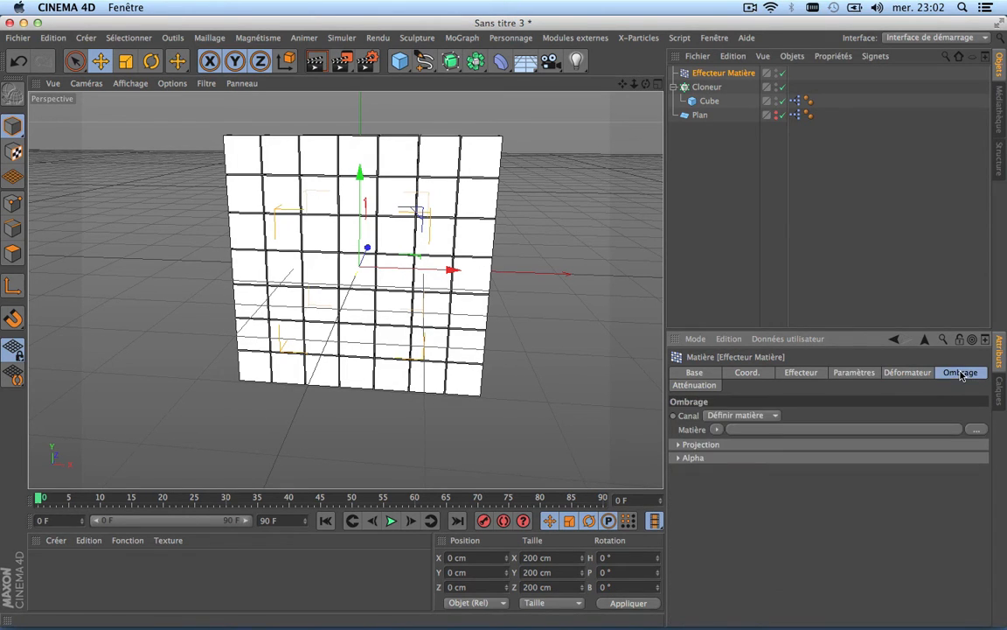
click(977, 429)
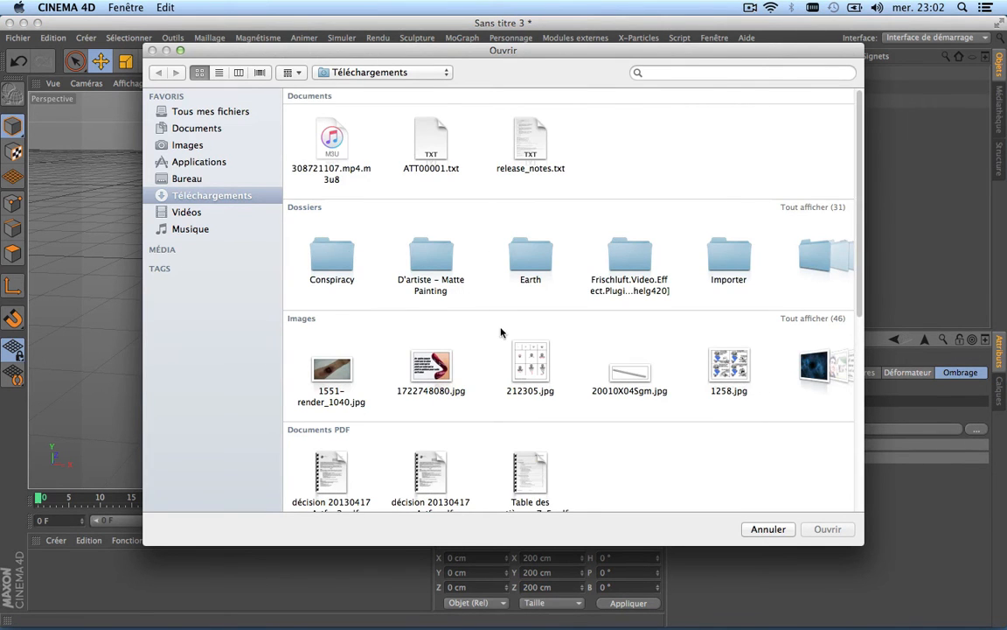
scroll(531, 383, right, 8)
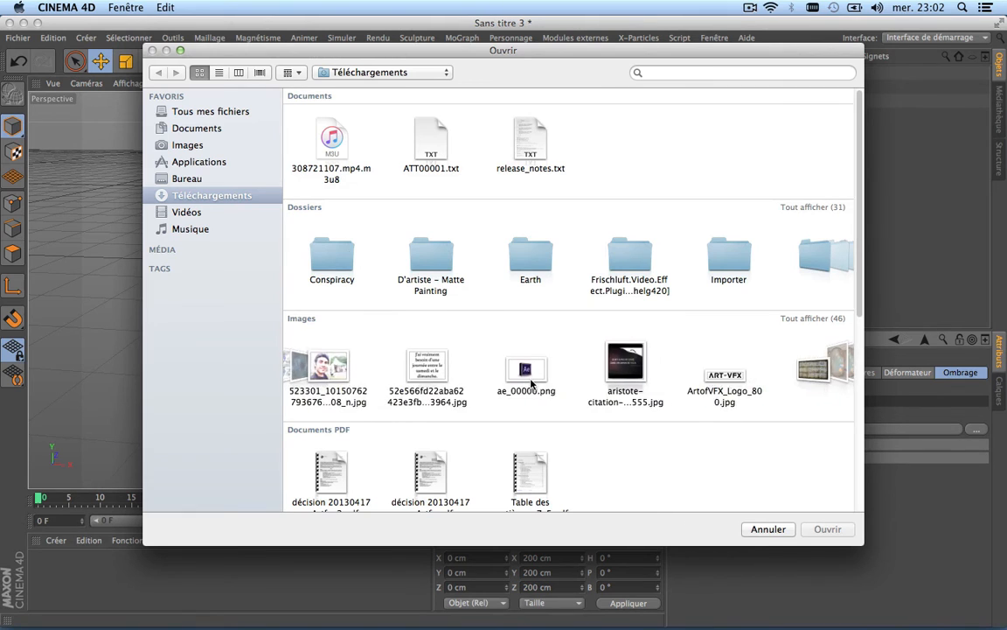
scroll(531, 383, right, 10)
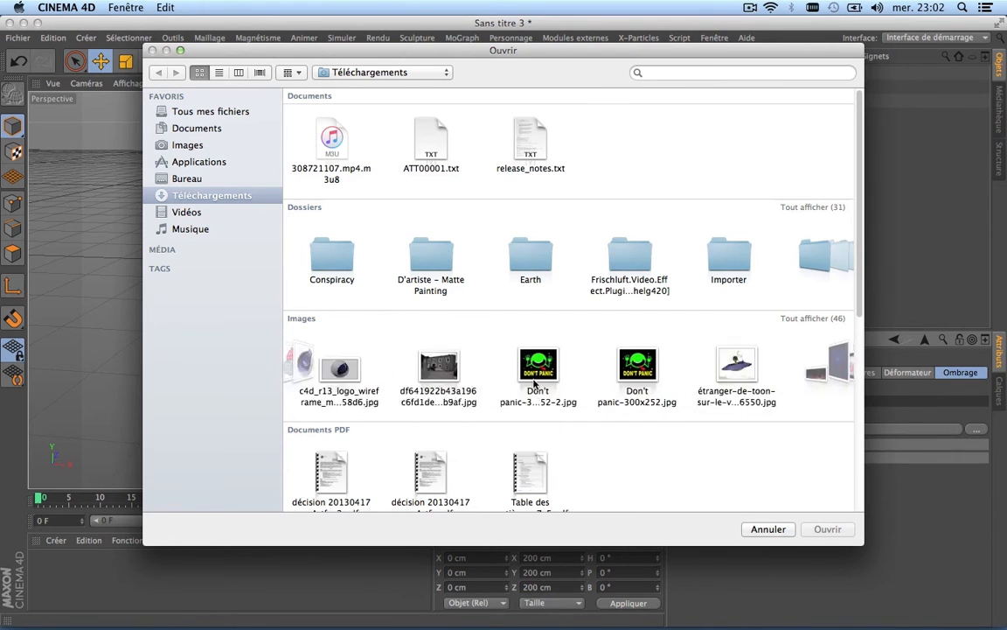
scroll(534, 383, right, 10)
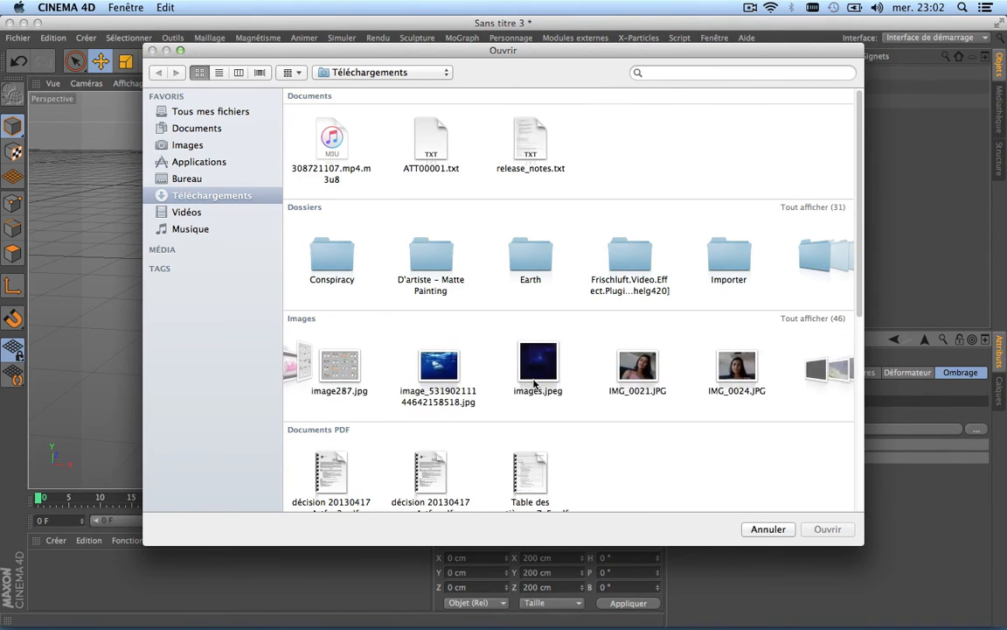
scroll(534, 383, right, 10)
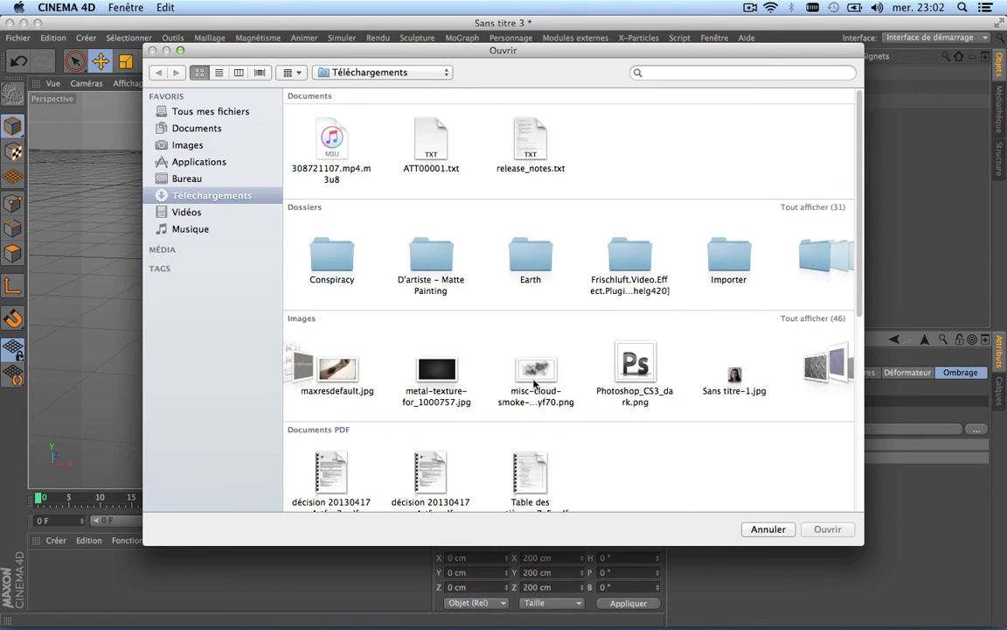
scroll(534, 383, right, 10)
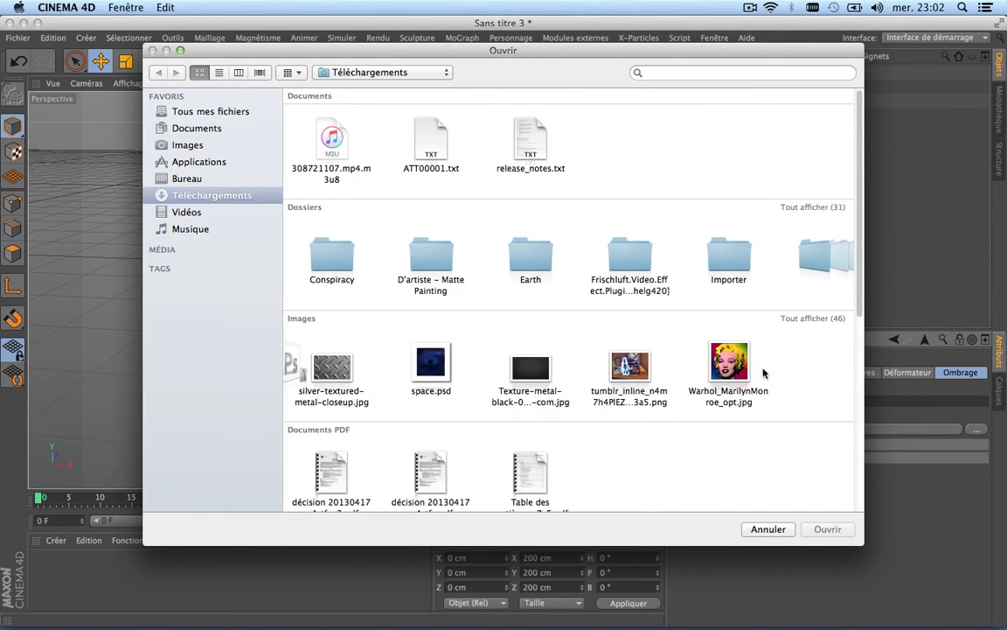
double_click(742, 365)
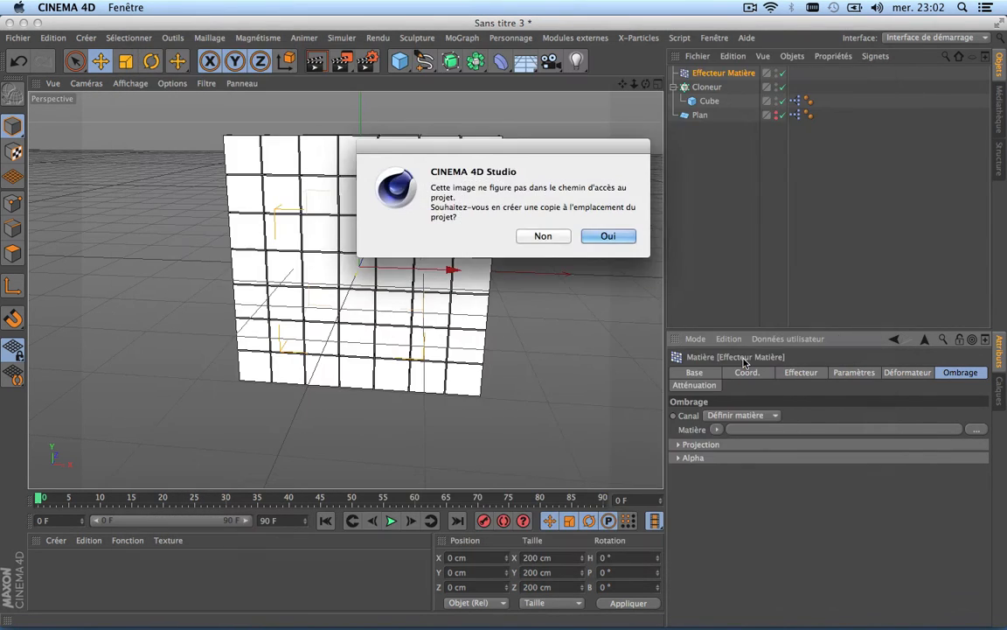
click(543, 237)
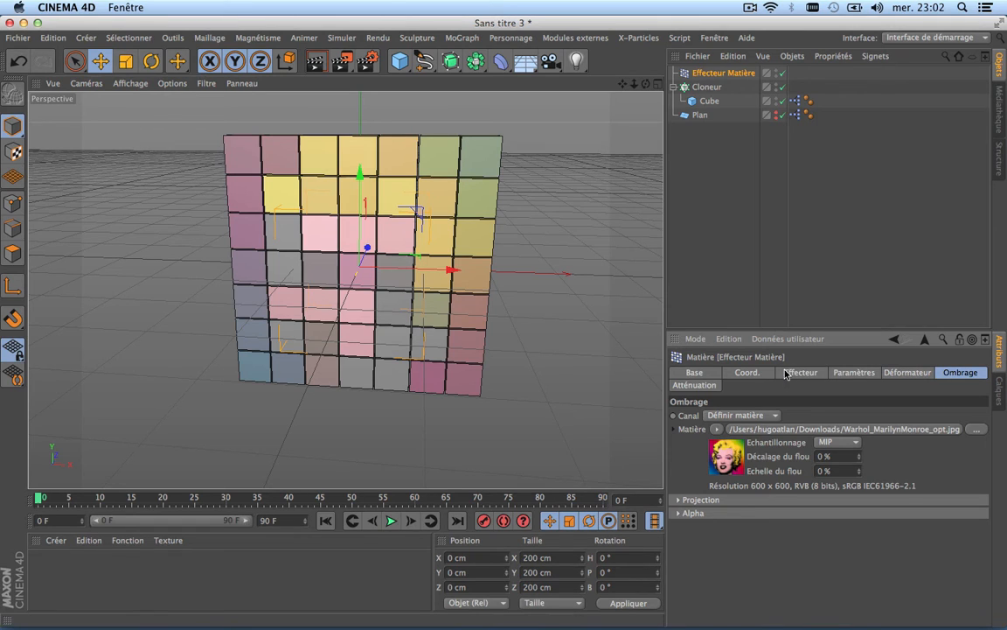
click(854, 374)
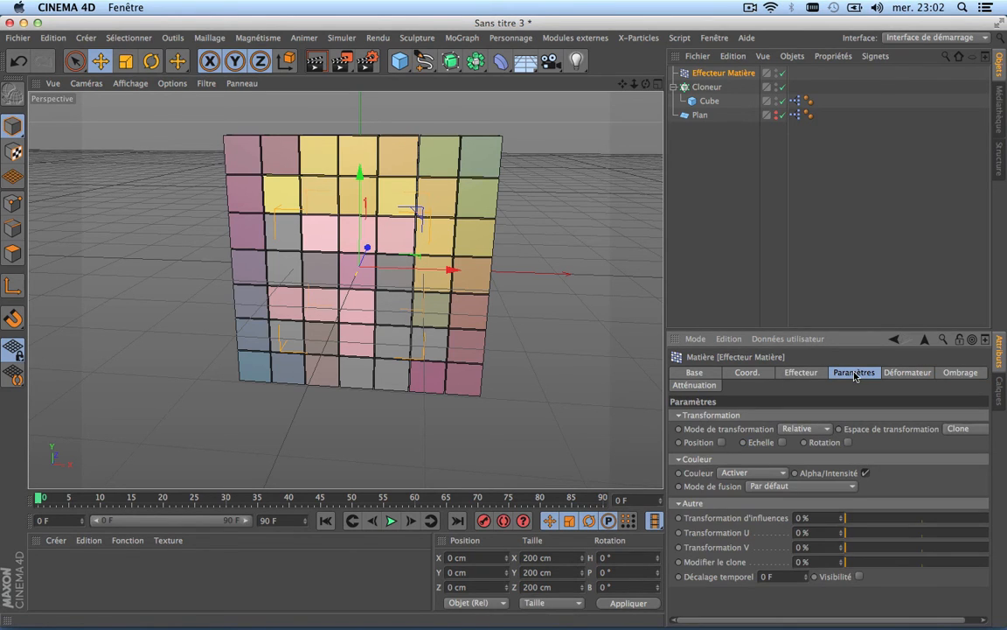
click(865, 474)
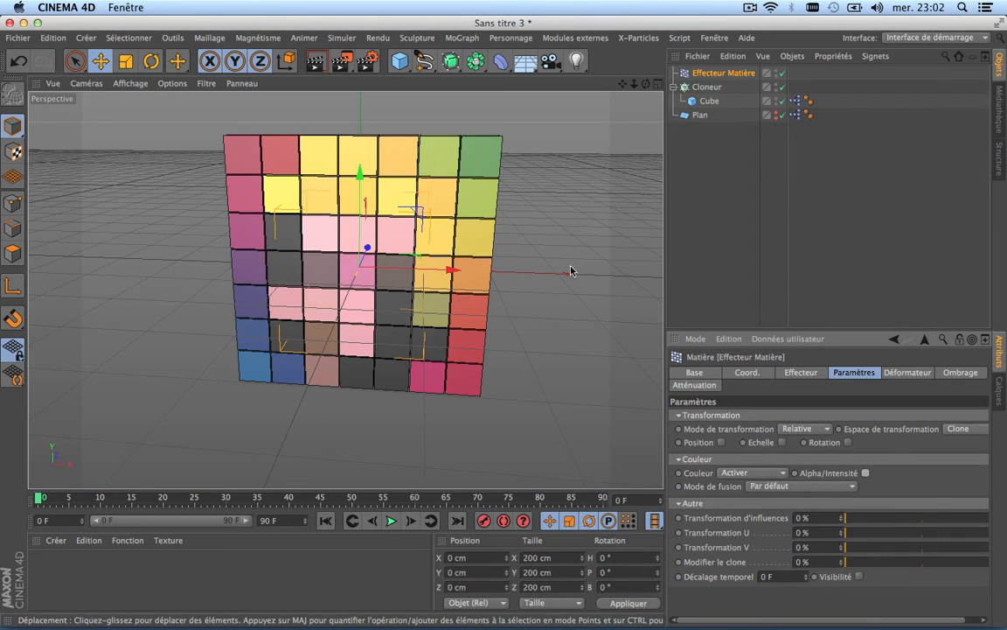
Reduce the cube's X size to 8 cm and check the cloned image up close and as a whole.
click(708, 103)
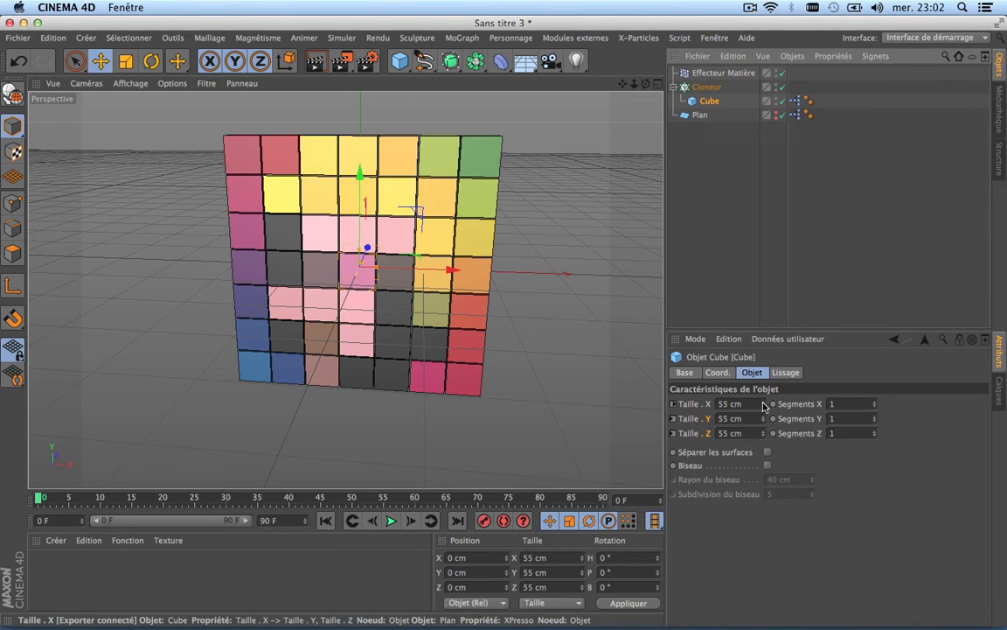
drag(763, 403, 762, 408)
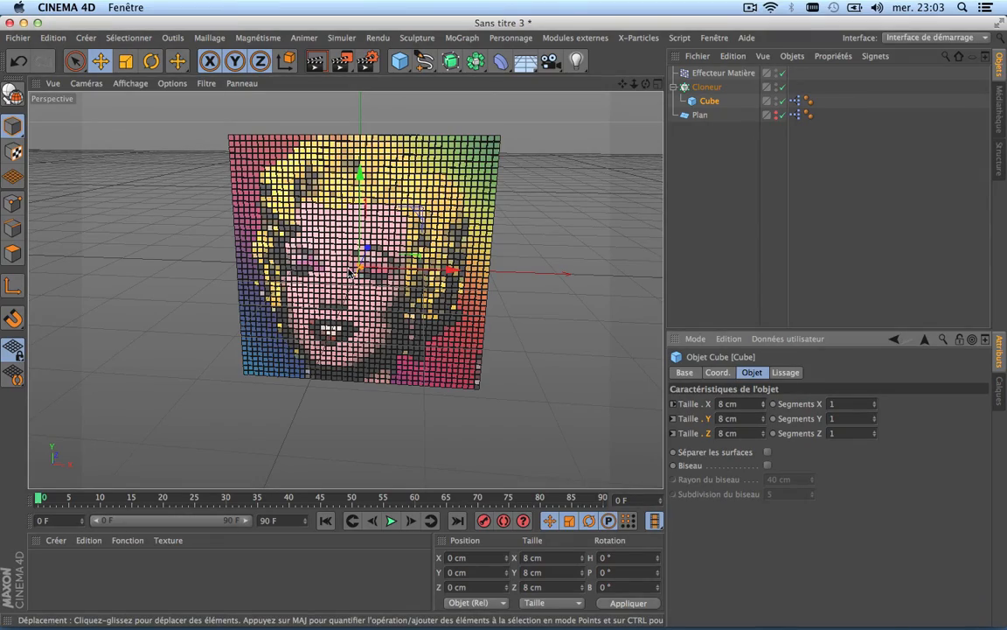
scroll(348, 272, up, 10)
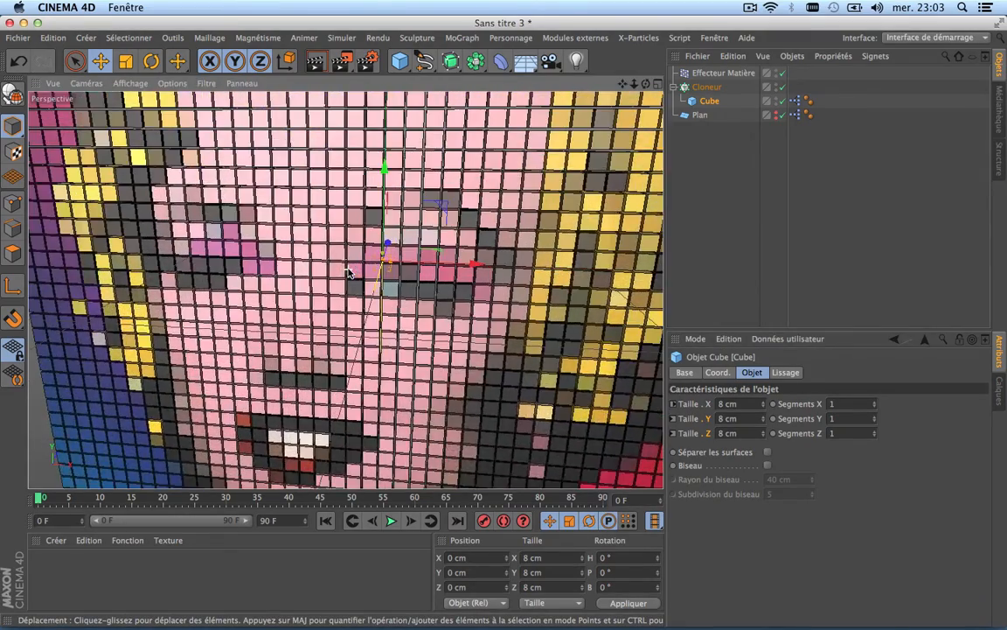
scroll(348, 272, down, 10)
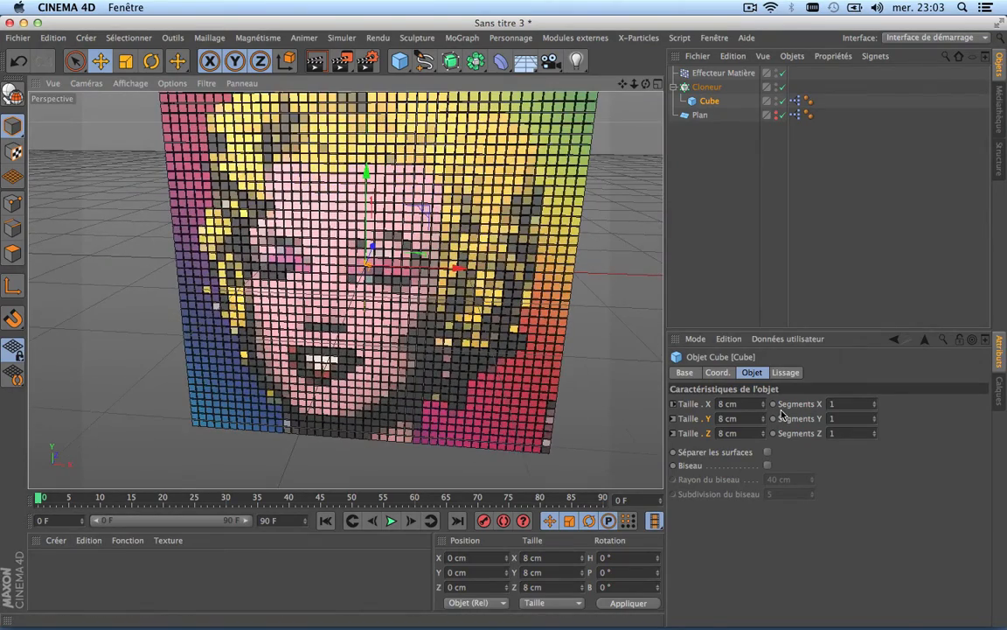
scroll(456, 335, down, 4)
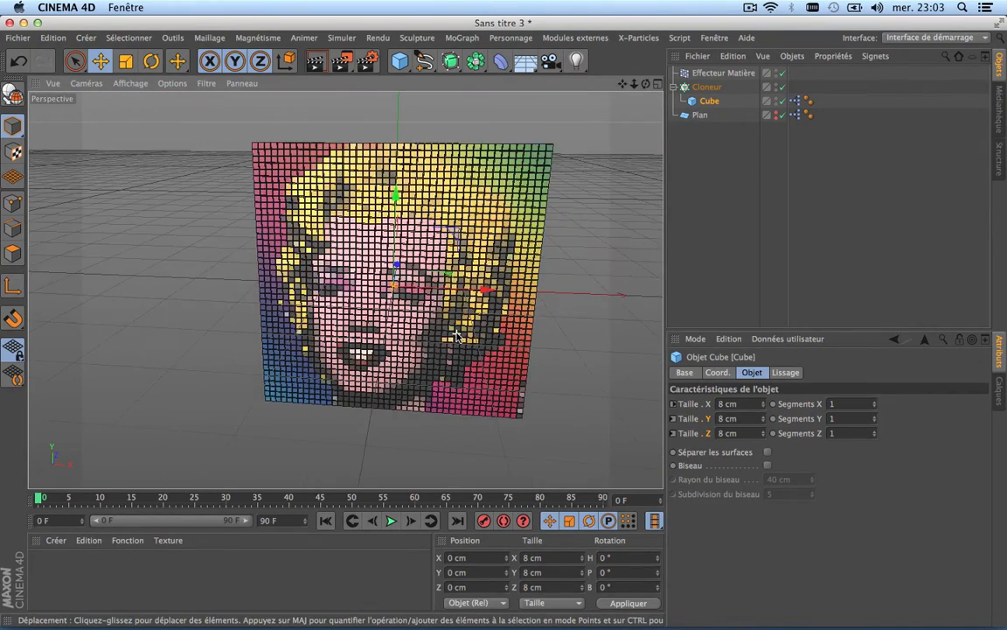
scroll(456, 335, up, 3)
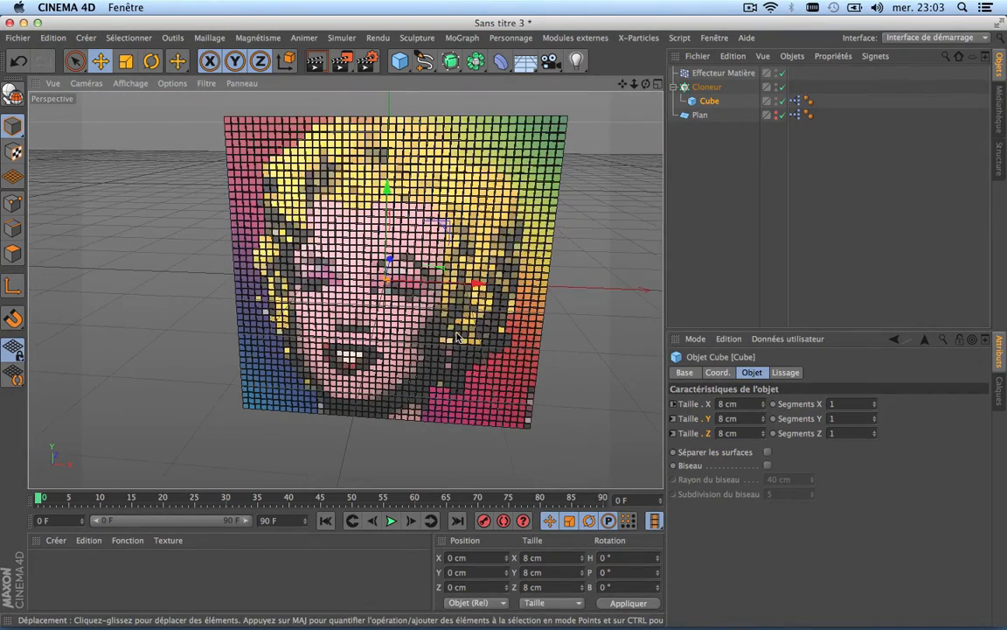
Temporarily disable the Effecteur Matière to compare the clones without the image colours, re-enable it and select the Cloneur.
click(782, 73)
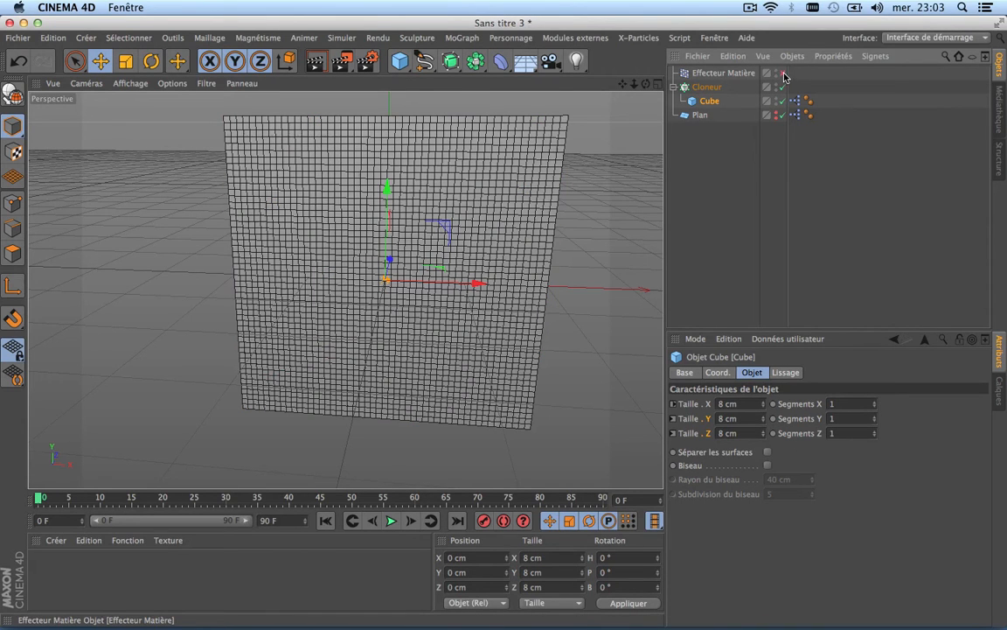
click(781, 73)
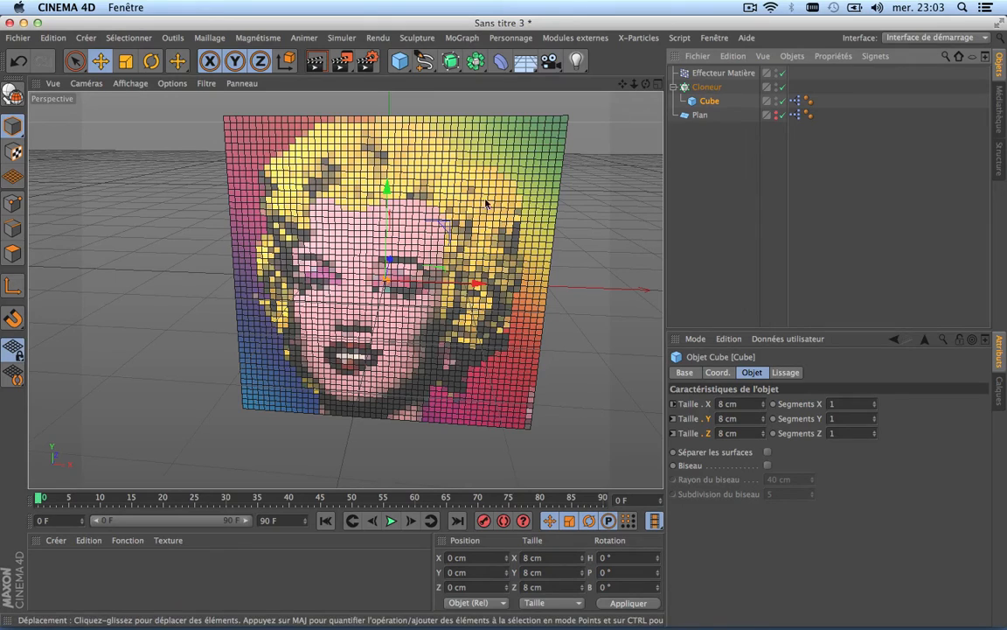
click(707, 87)
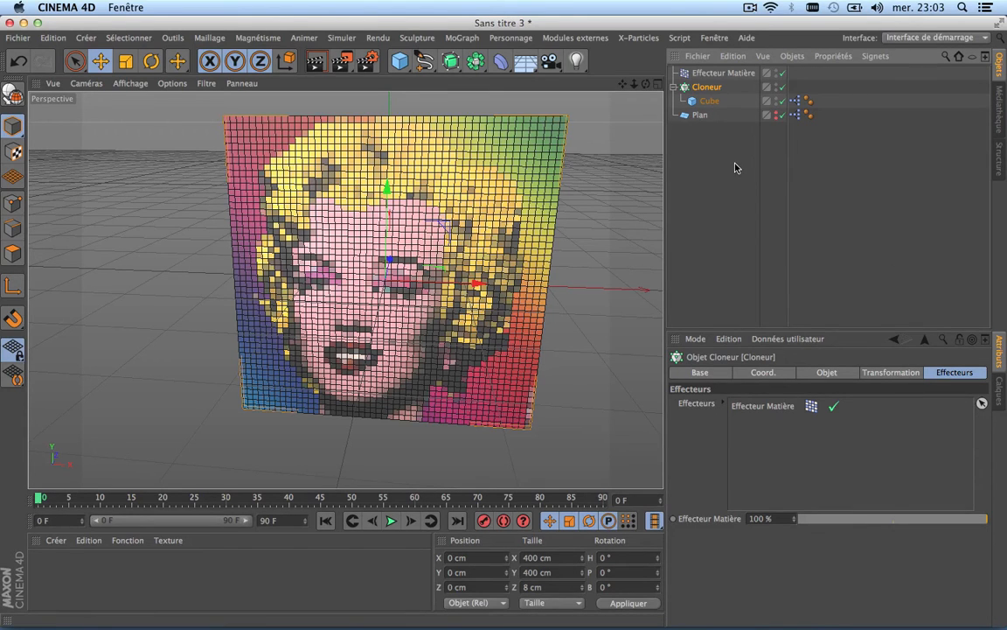
Add a Sol floor object and raise the Plan about 258 cm in Y so the whole picture stands above the floor.
scroll(554, 217, down, 3)
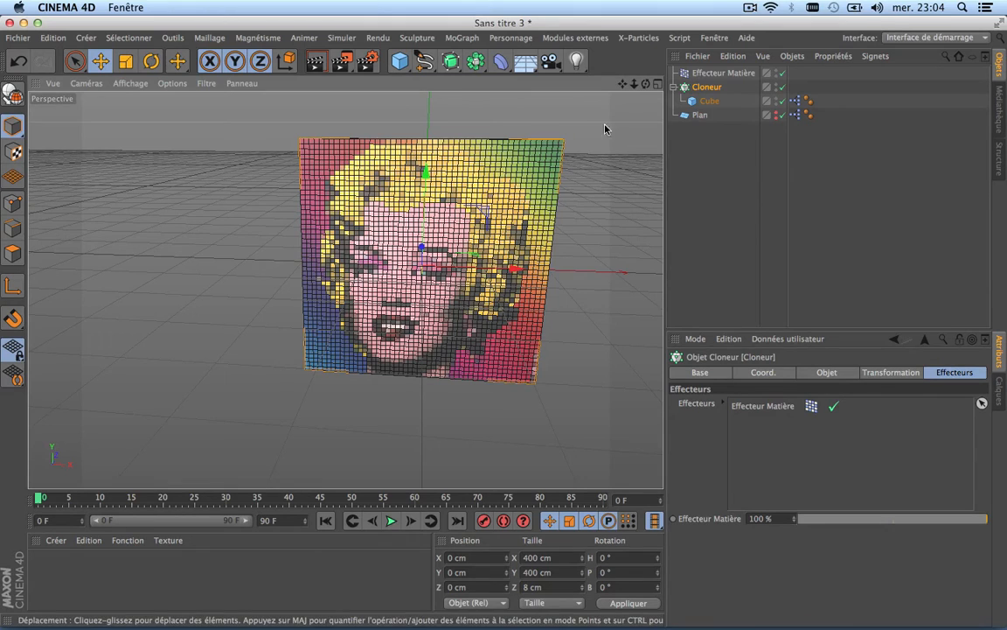
drag(623, 84, 554, 77)
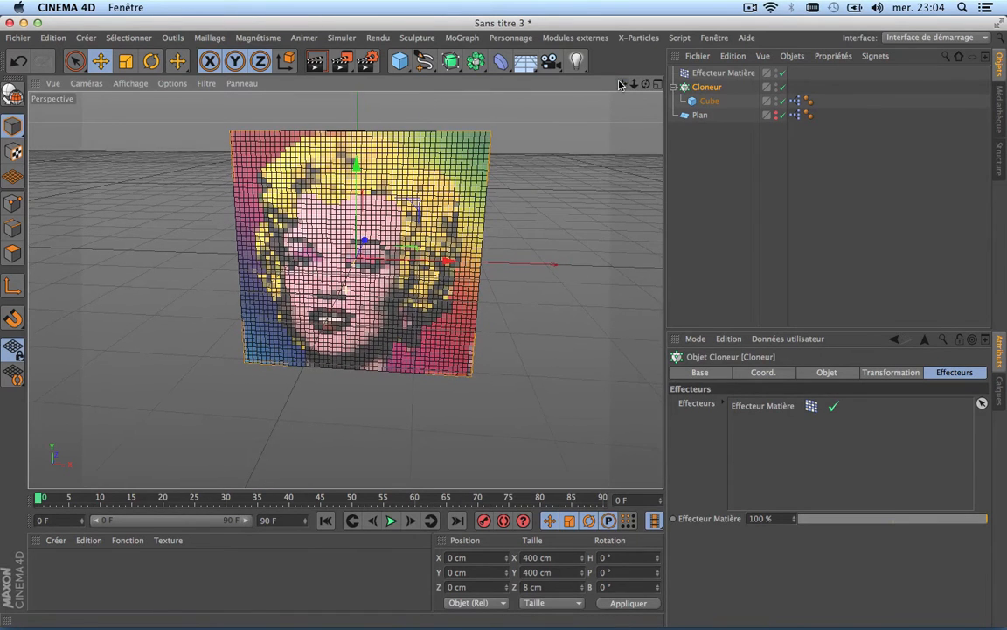
click(527, 63)
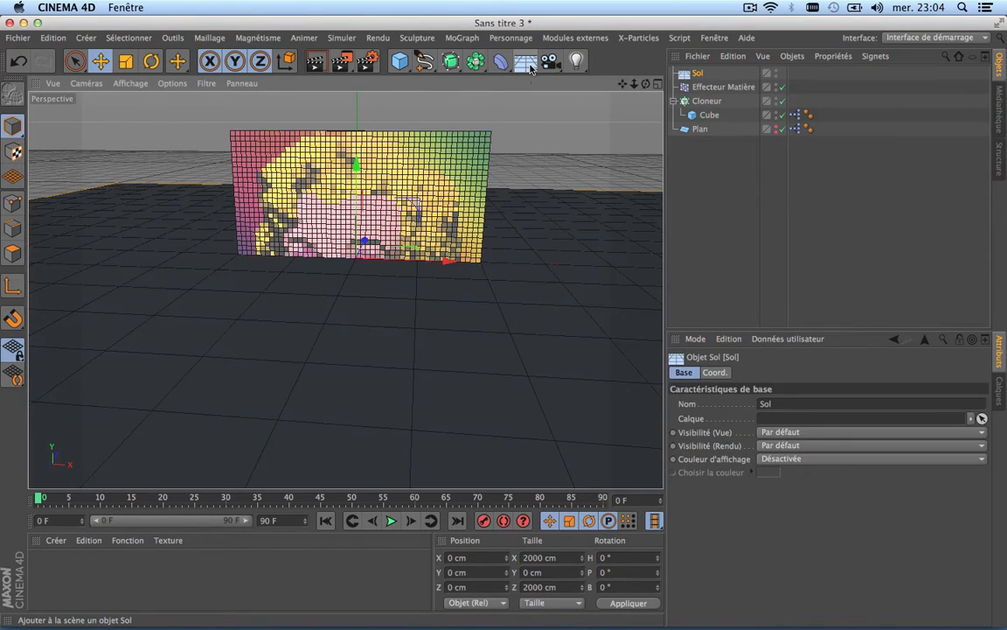
click(701, 130)
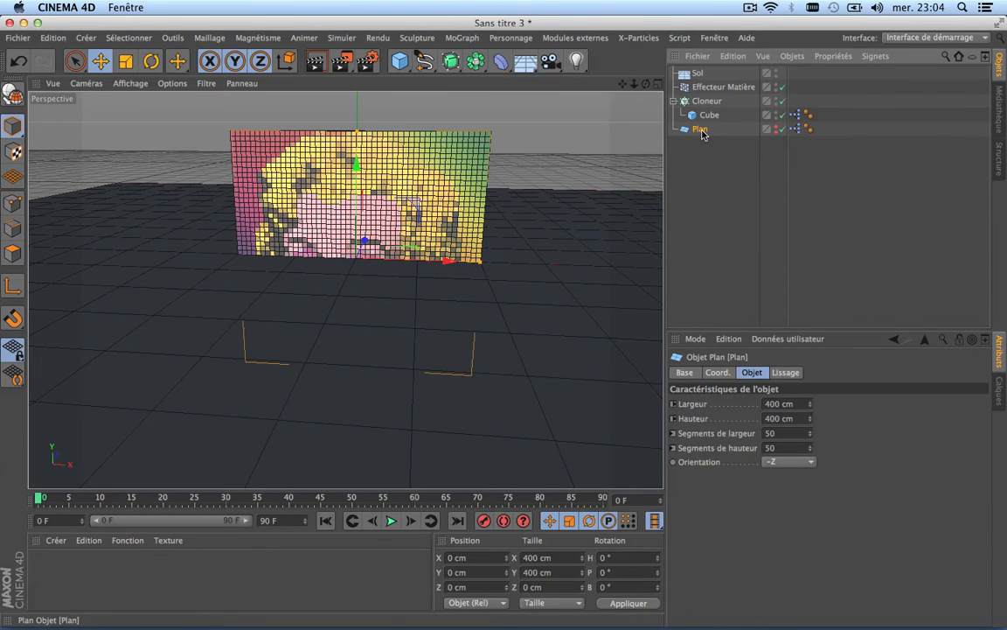
drag(622, 84, 625, 196)
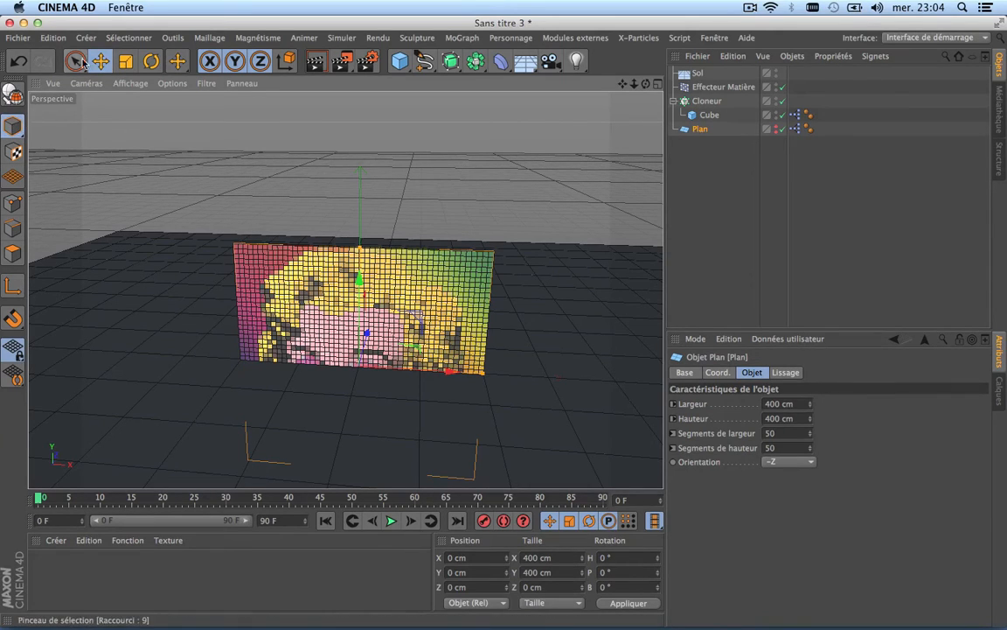
drag(360, 274, 378, 116)
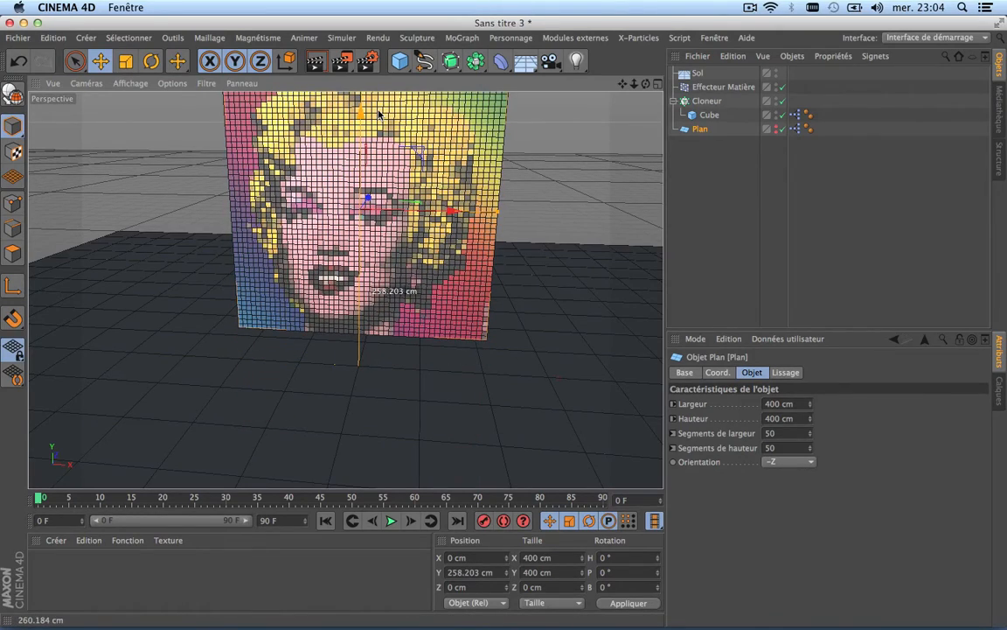
scroll(409, 283, down, 2)
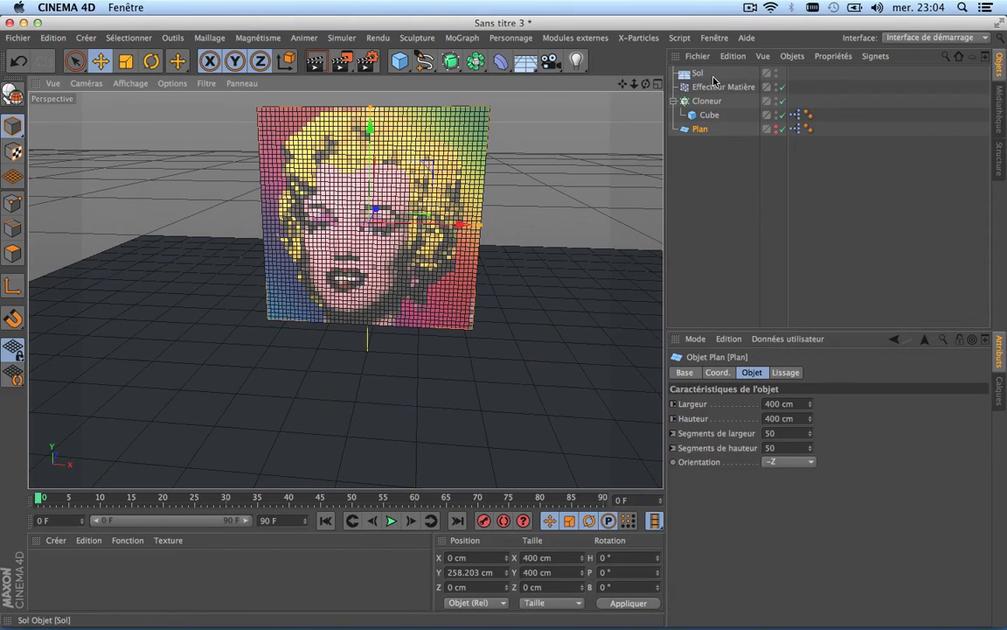
Apply the Corps rigide simulation property to both the Sol and the Cube, and check the Sol's dynamics settings.
click(699, 74)
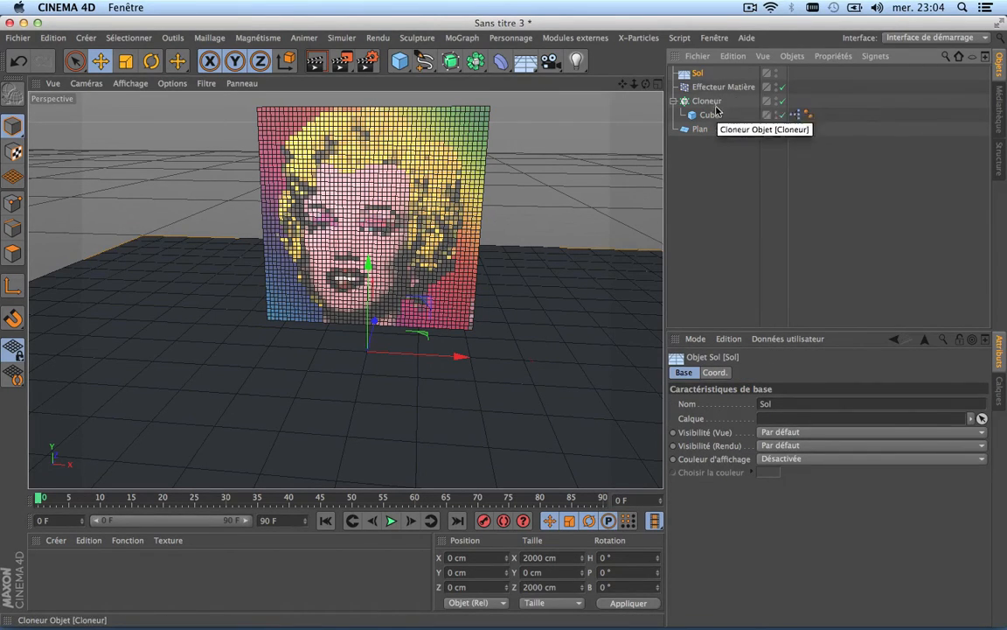
shift+click(708, 115)
click(730, 202)
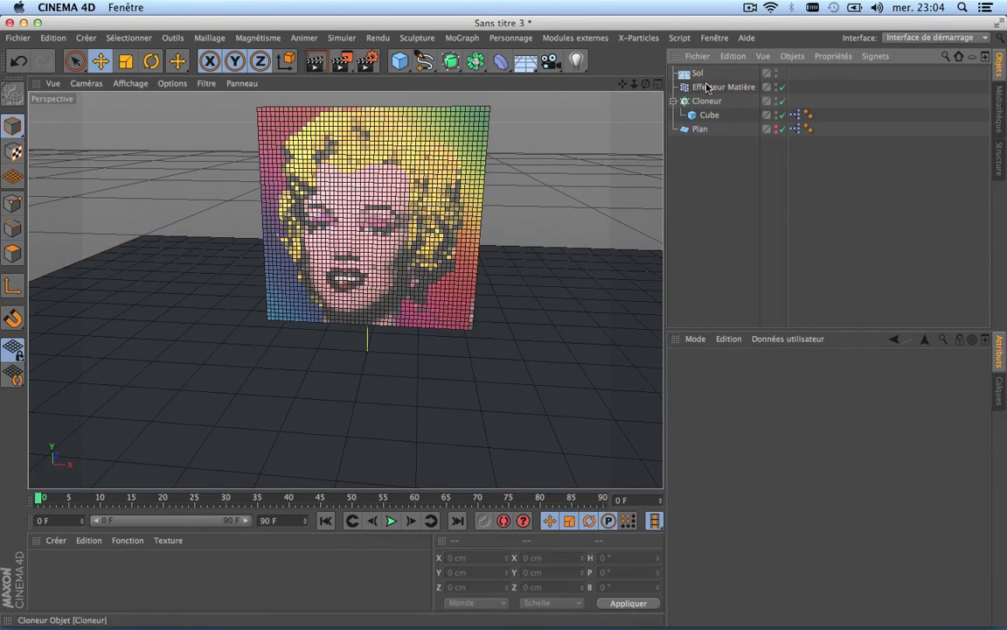
click(699, 73)
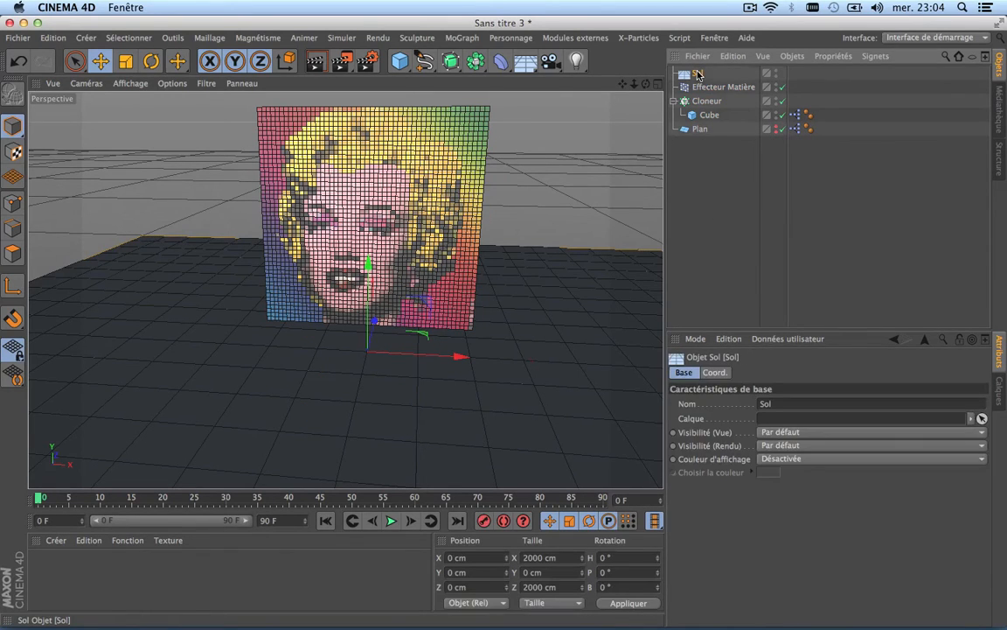
ctrl+click(708, 115)
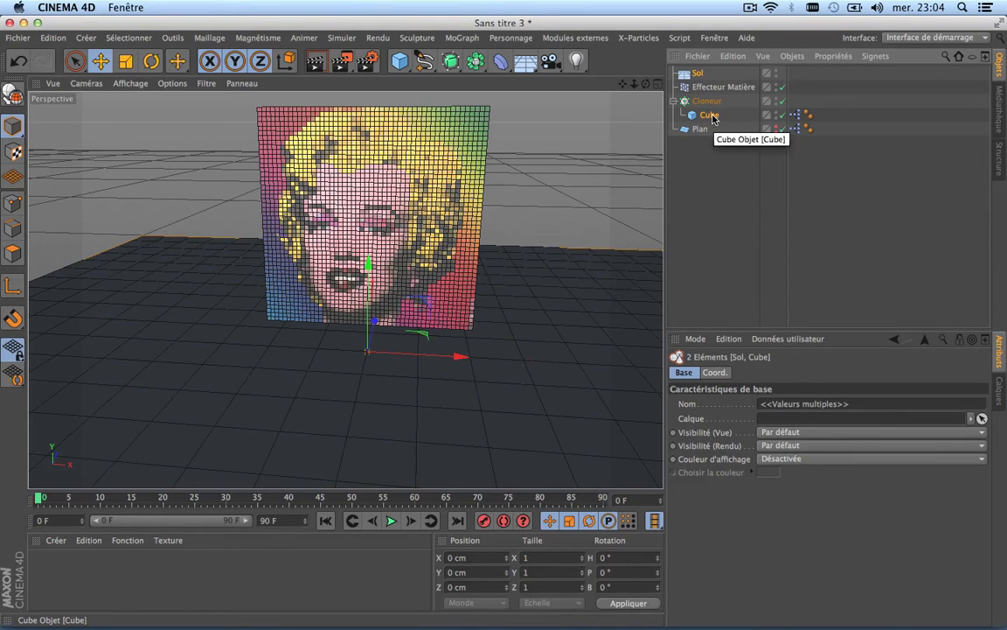
right_click(713, 118)
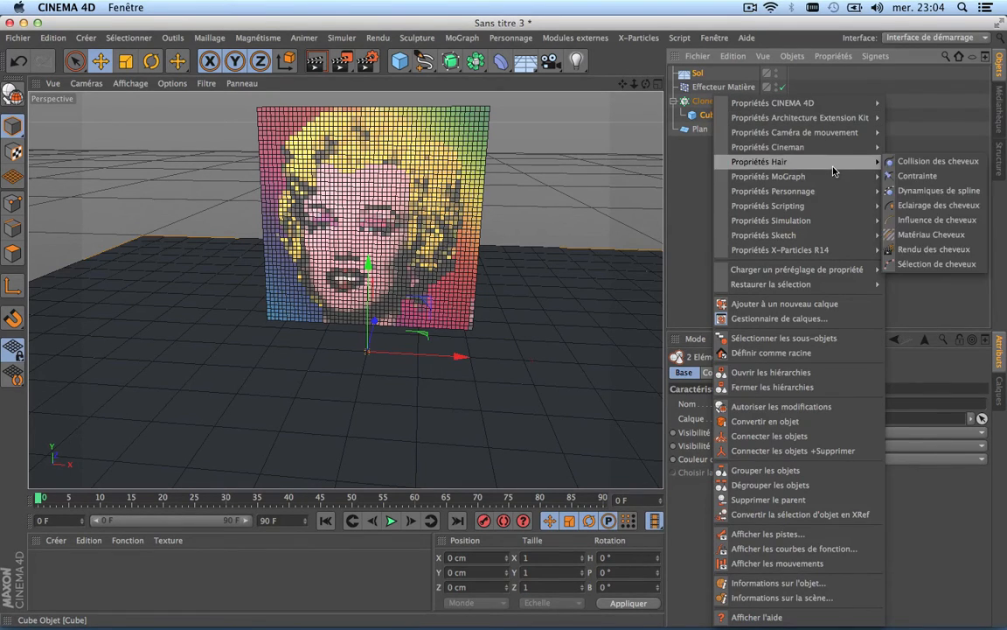
mouse_move(785, 223)
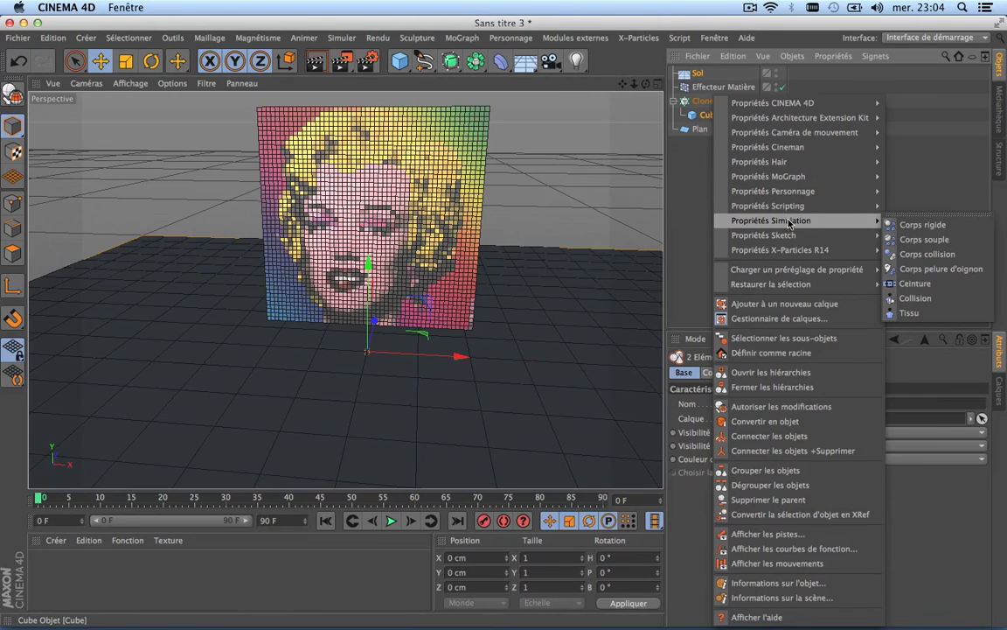
click(932, 229)
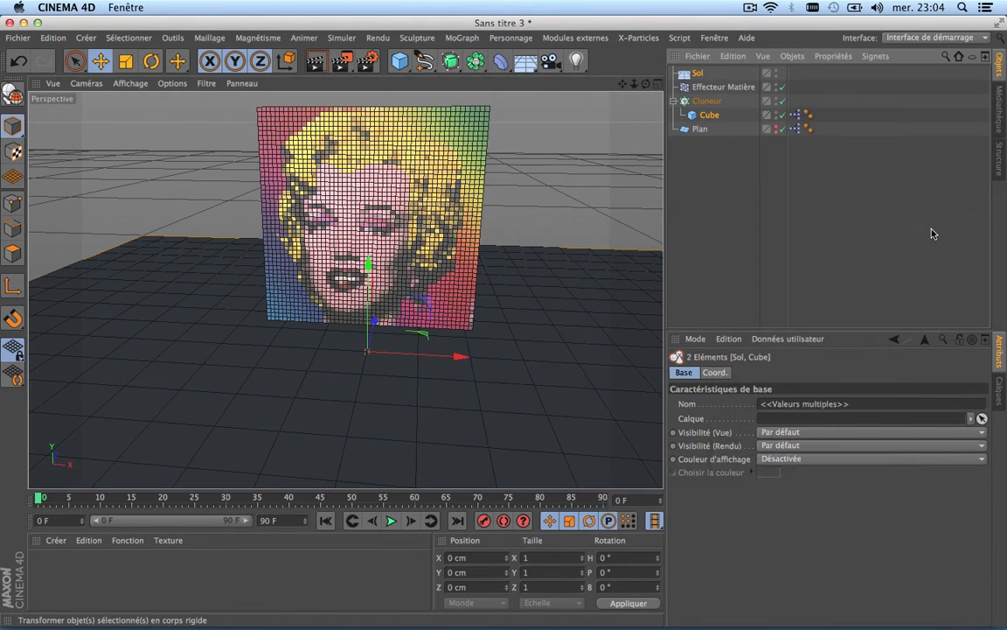
click(794, 75)
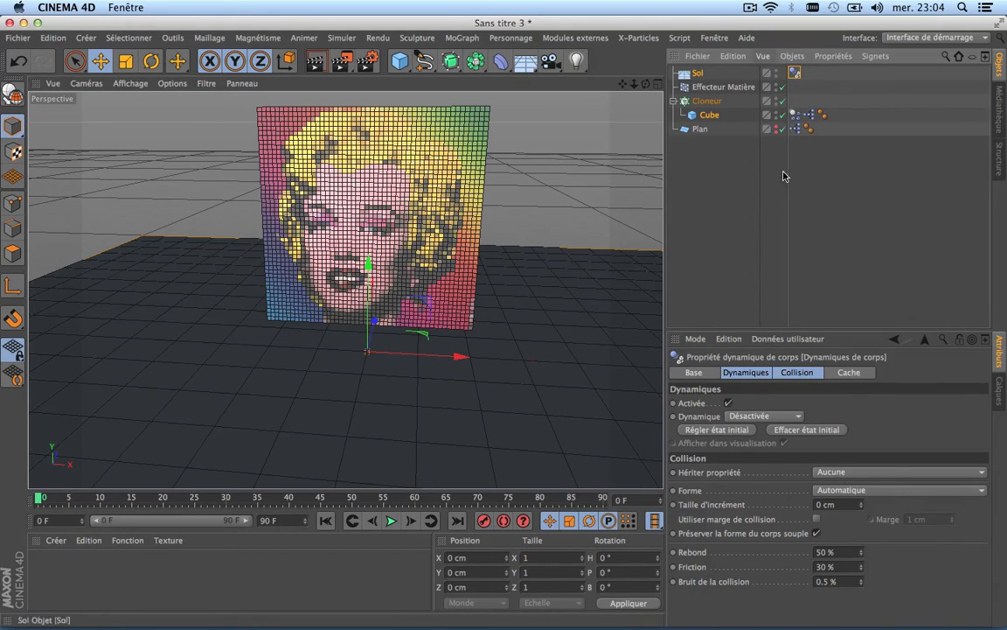
click(726, 216)
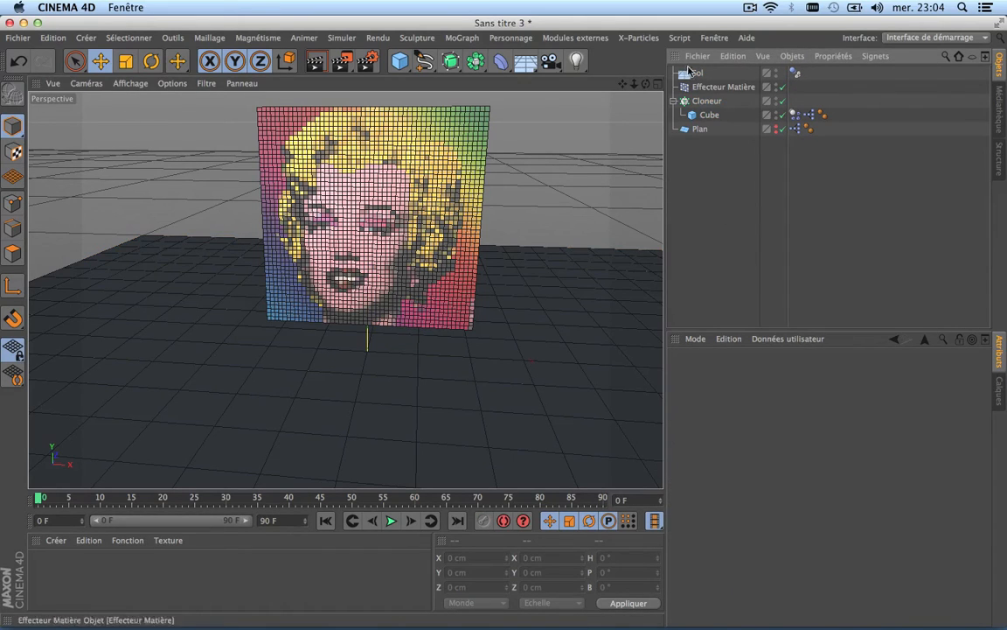
Play the collapse simulation with the Cube selected, stop around frame 25, inspect it from an angle and scrub the timeline to frame 68.
click(704, 119)
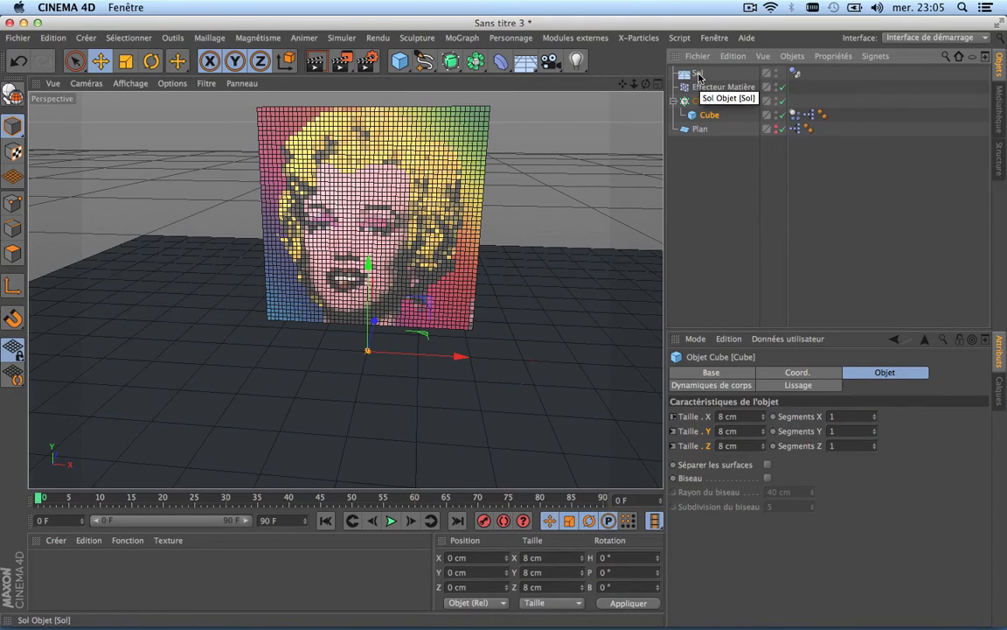
click(392, 521)
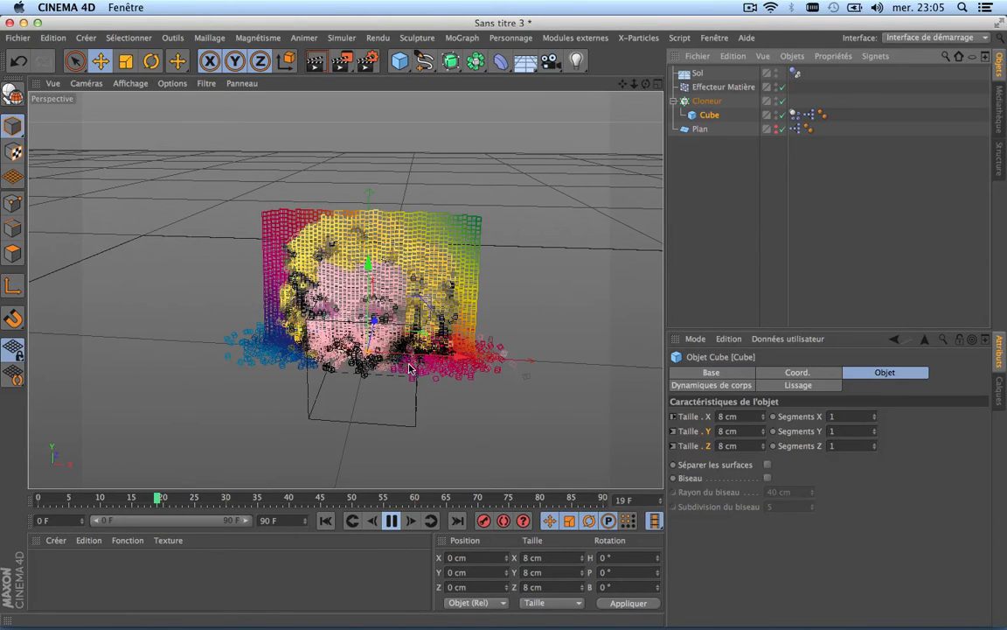
click(391, 521)
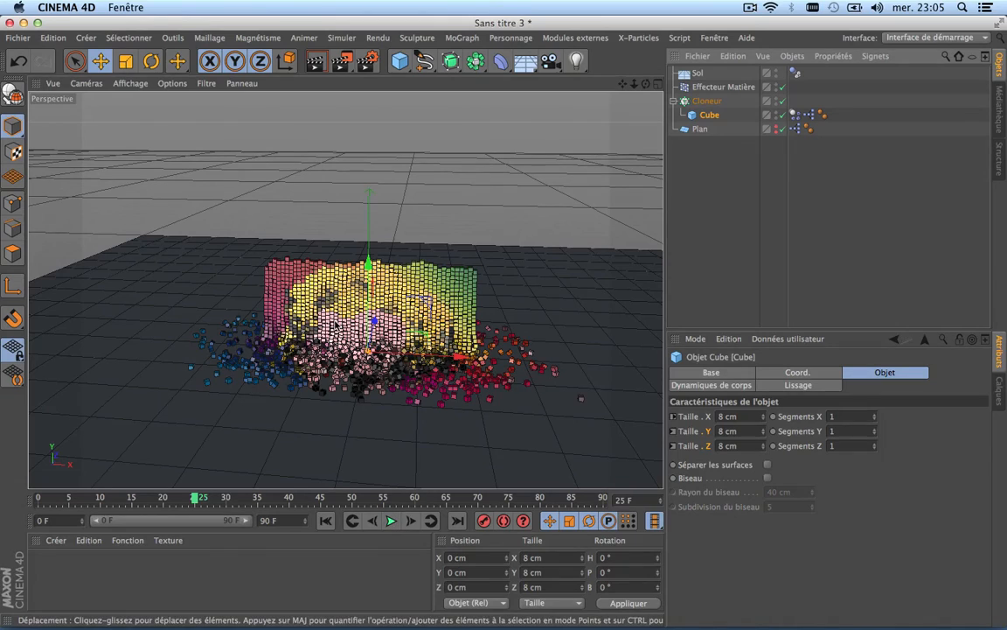
drag(645, 84, 187, 279)
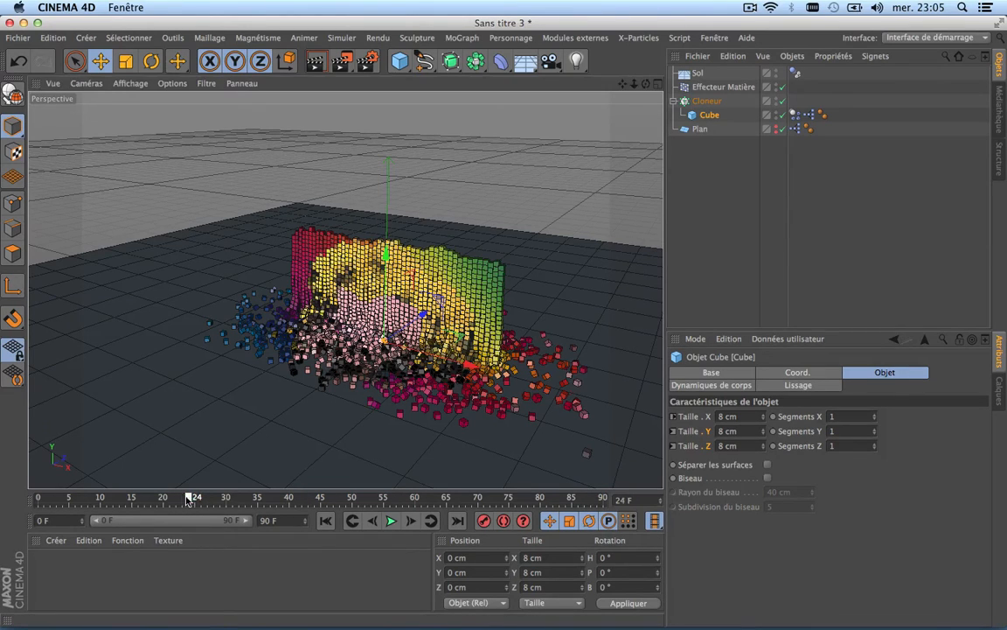
mouse_move(190, 499)
mouse_down()
mouse_move(89, 500)
mouse_move(470, 264)
mouse_up()
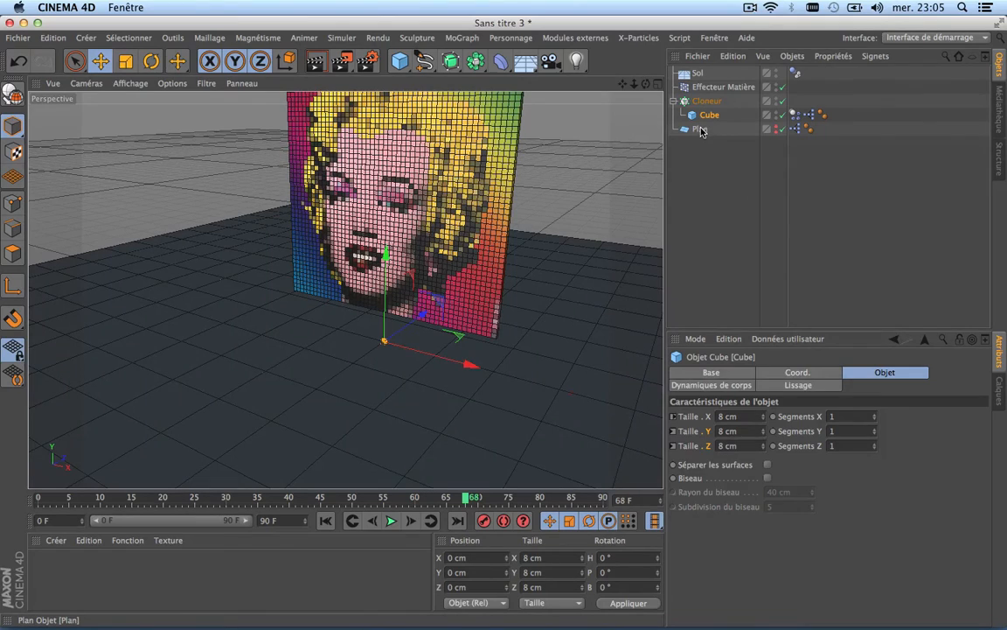
Try the Effecteur Matière's Alpha/Intensité option to see its effect on the clone colours, and switch it off again.
click(700, 130)
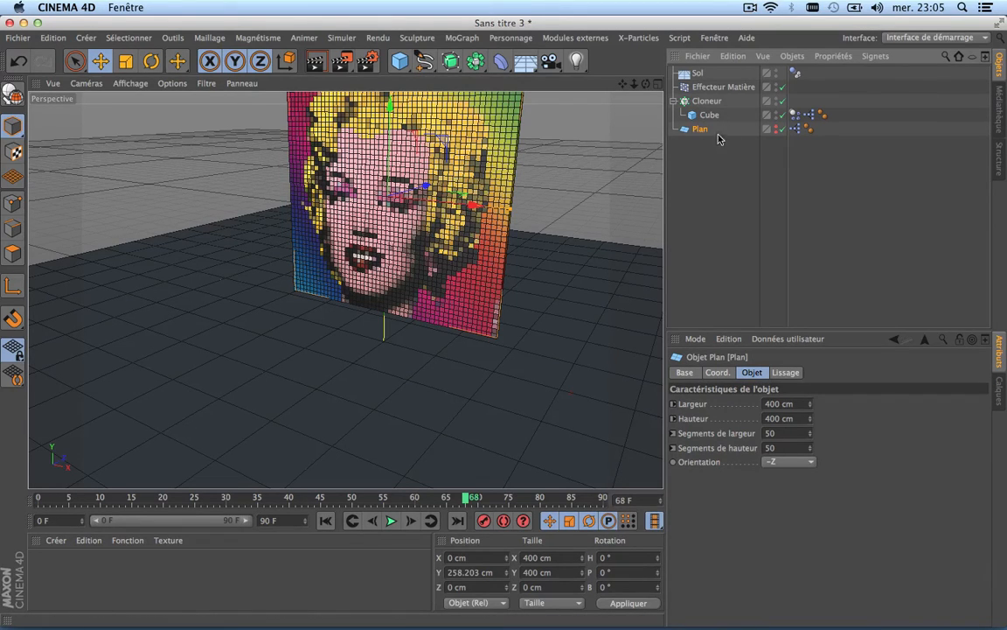
click(719, 88)
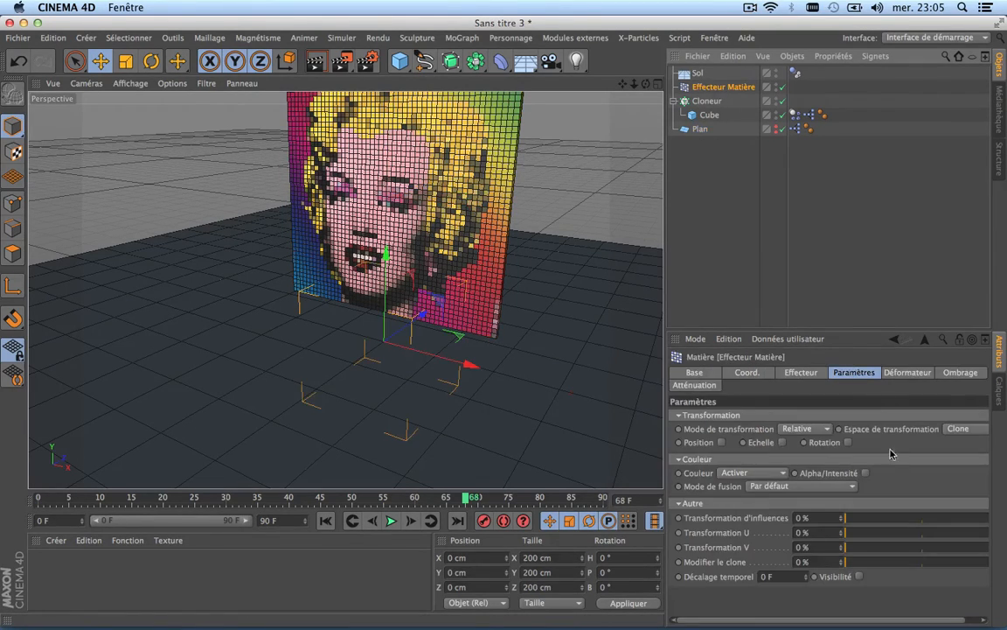
click(866, 473)
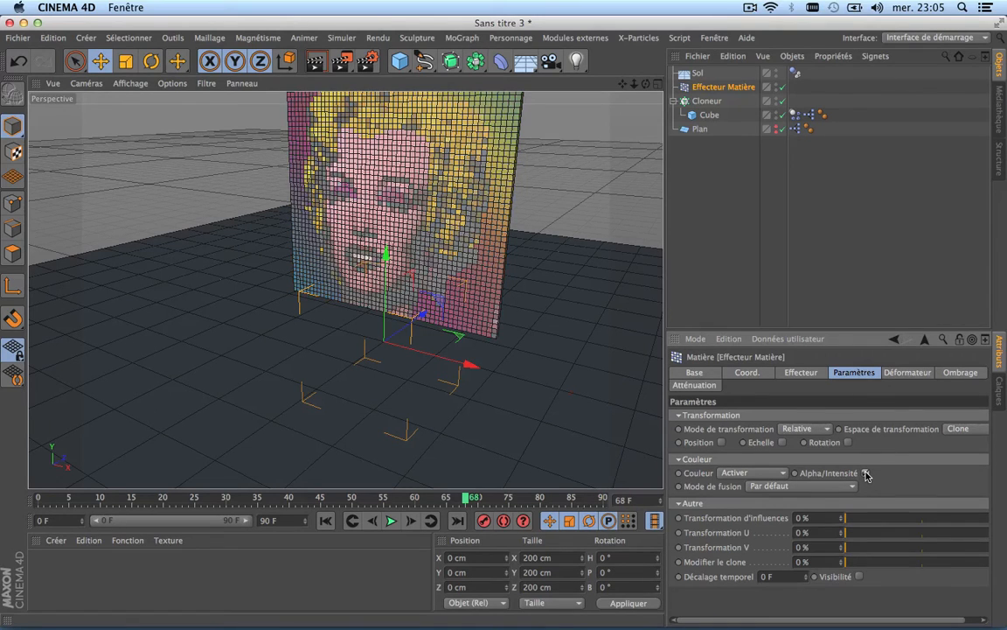
click(866, 473)
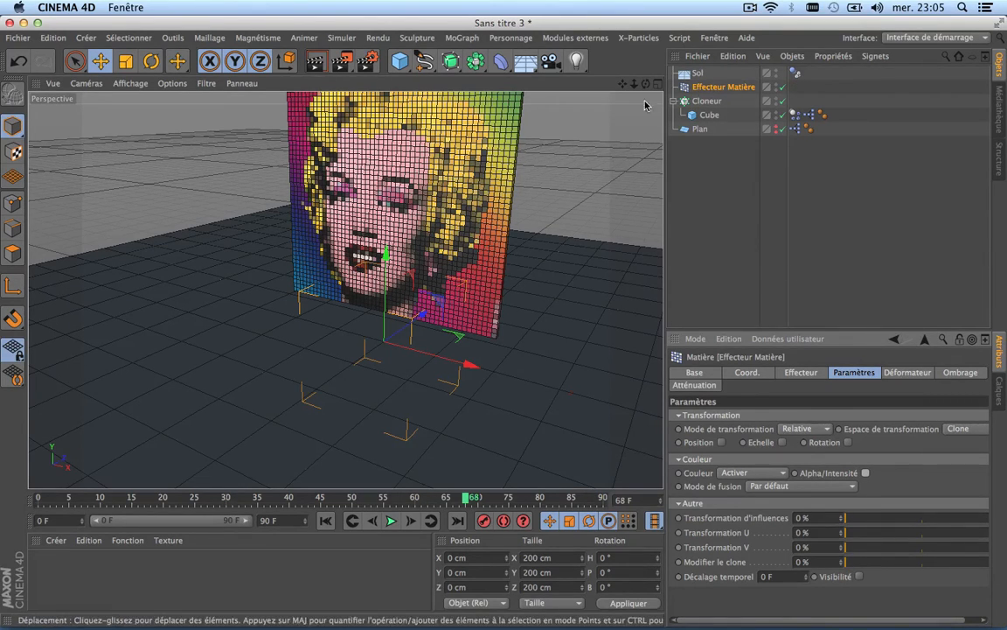
Compare the Cache settings of the Cube's and the Sol's Dynamiques de corps properties, and view the cloned picture from different angles.
click(795, 115)
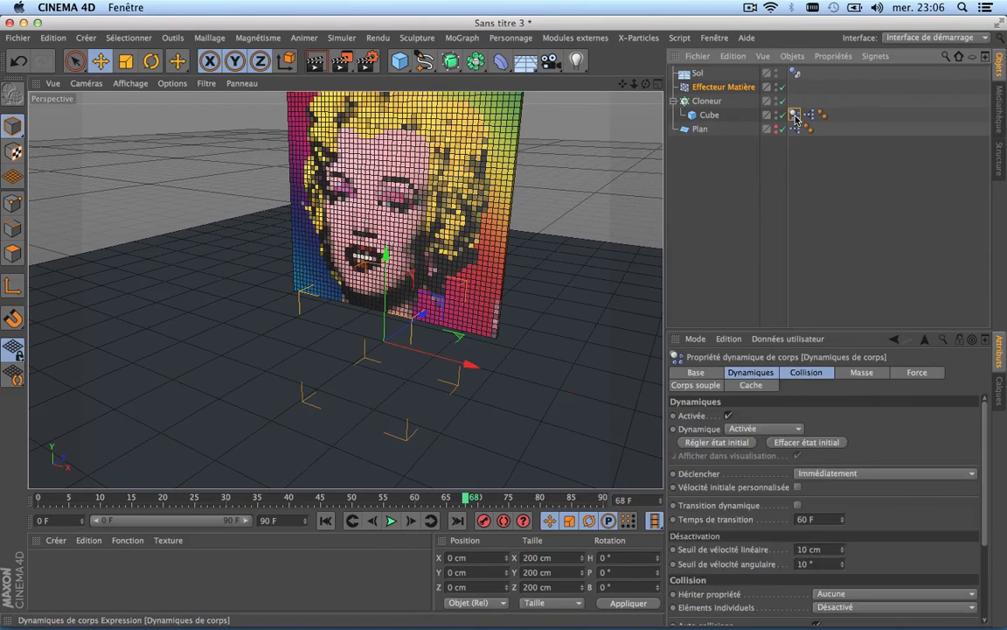
click(750, 386)
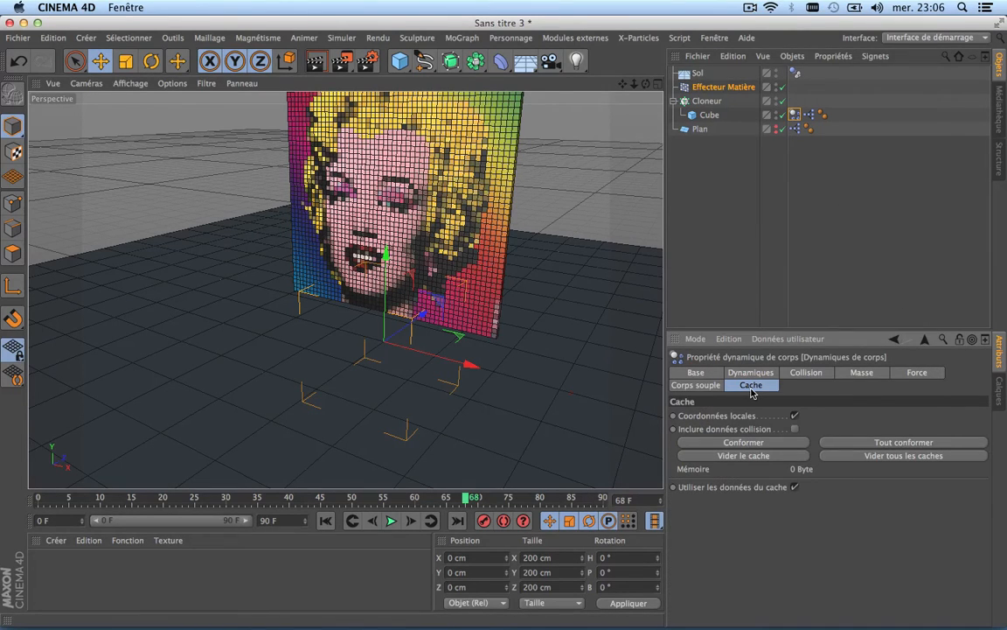
click(708, 115)
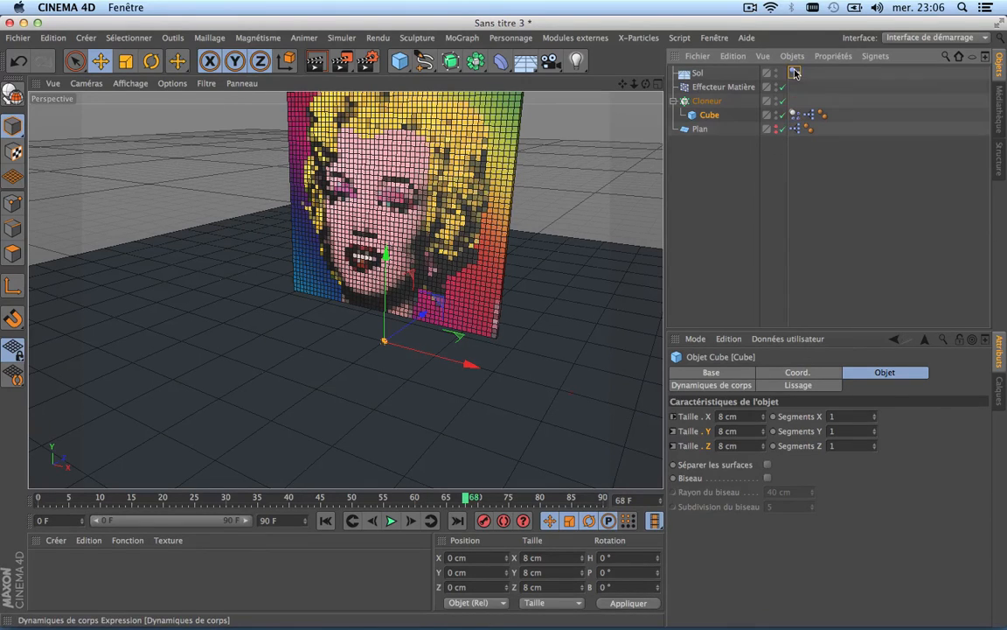
click(795, 72)
click(795, 115)
click(795, 72)
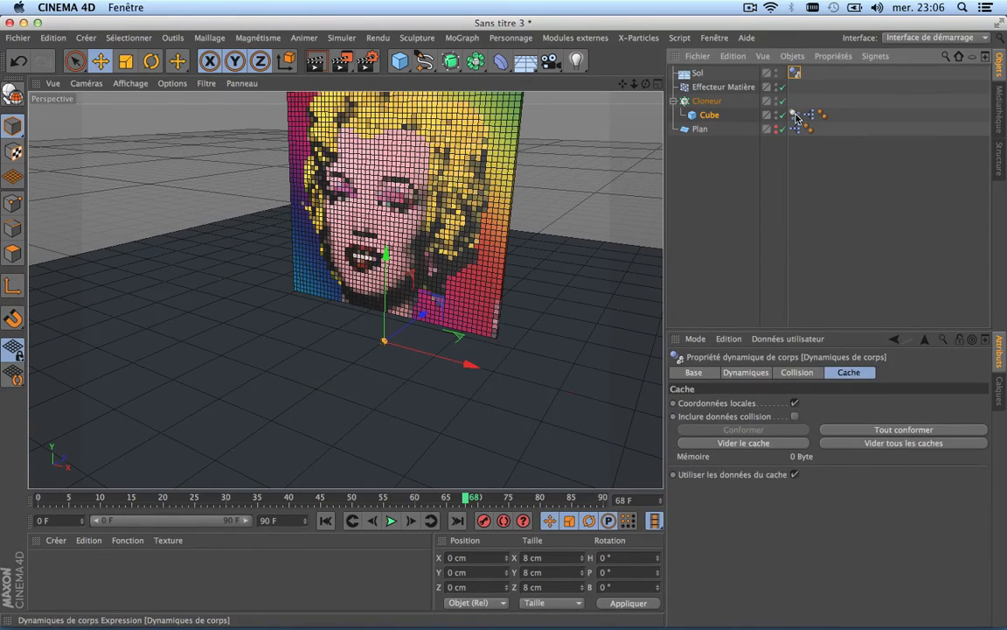
click(796, 116)
click(795, 75)
click(794, 129)
click(795, 117)
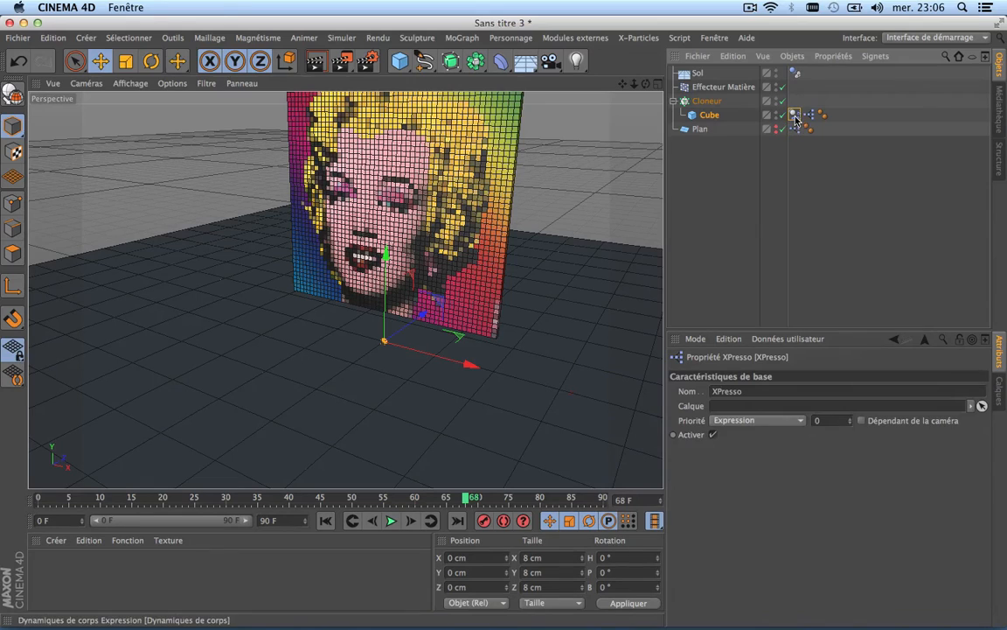
click(795, 73)
click(795, 114)
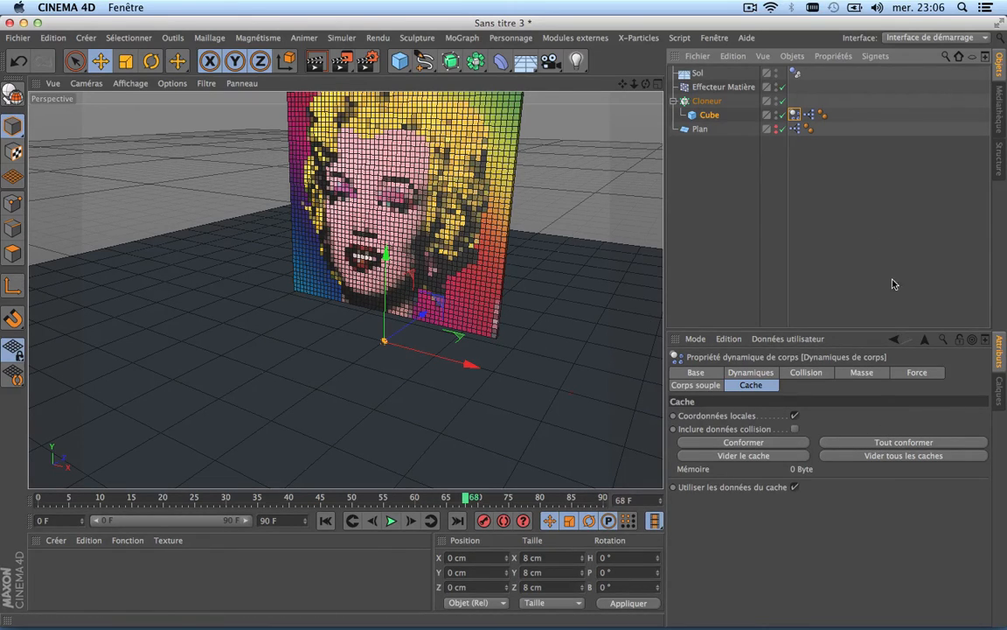
click(794, 72)
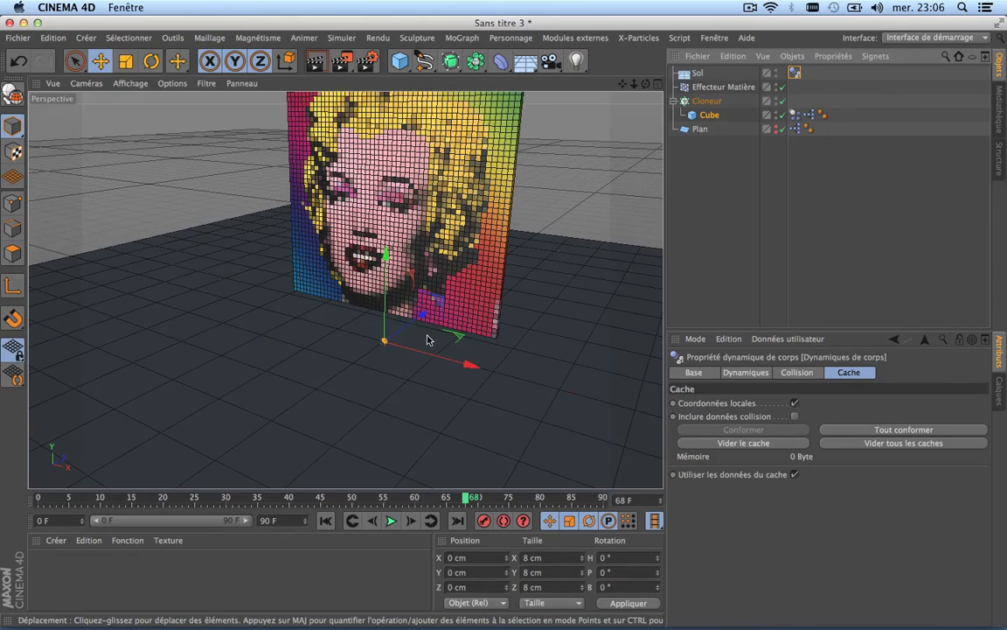
drag(645, 83, 525, 66)
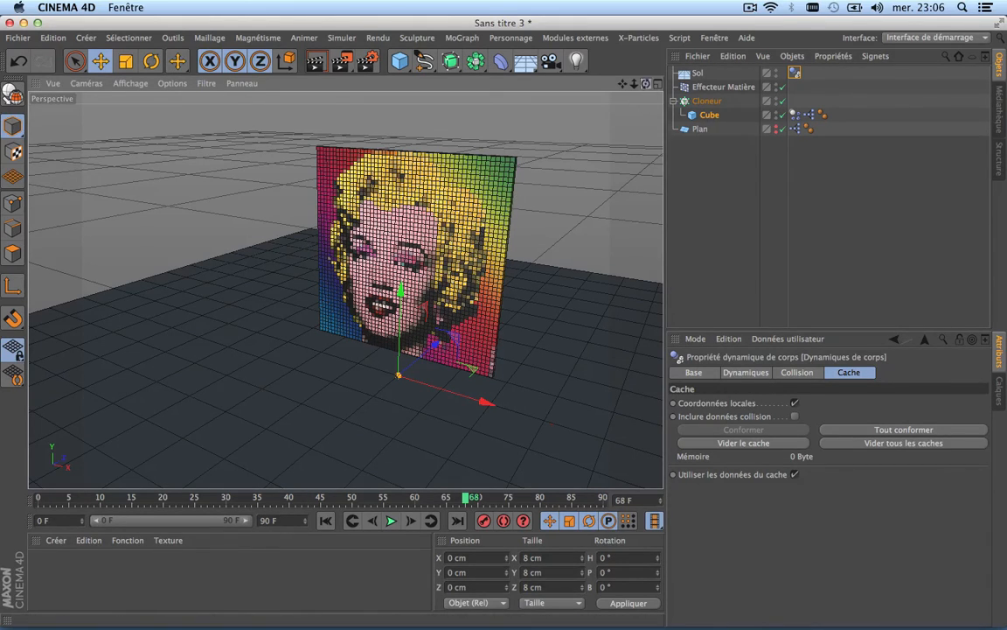
mouse_move(646, 84)
mouse_down()
mouse_move(590, 86)
mouse_move(636, 96)
mouse_up()
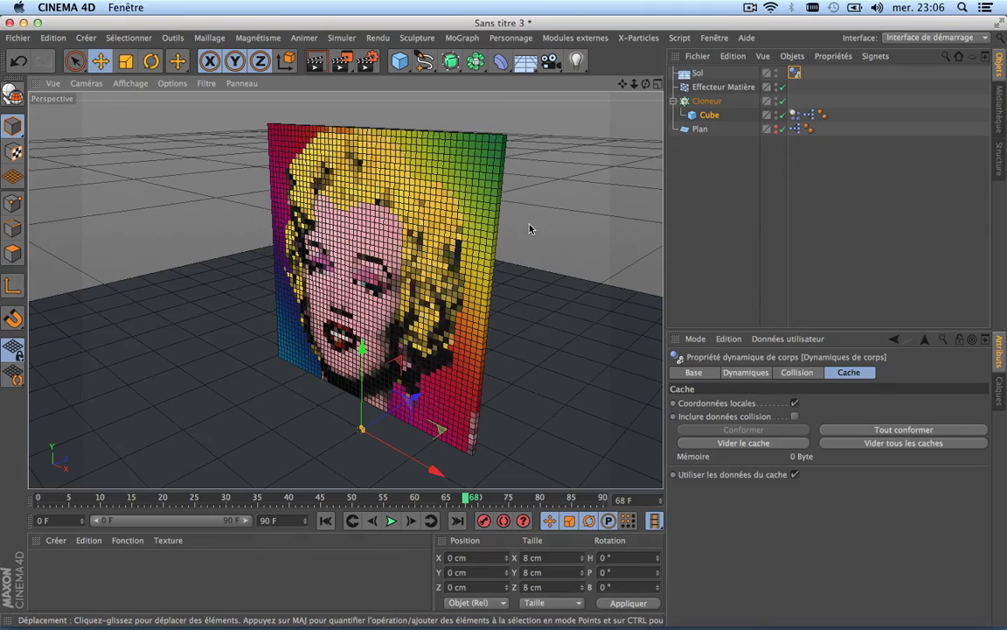